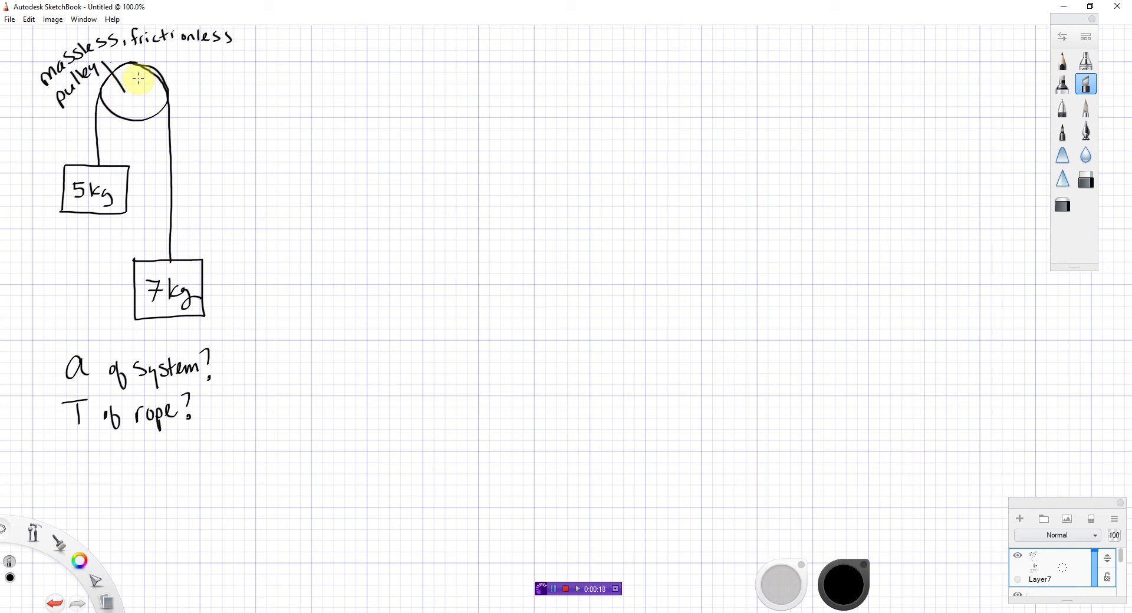
# Retrace the rope's curve along the upper-right edge of the pulley circle with the pen.
pyautogui.moveTo(150, 78); pyautogui.dragTo(140, 102)
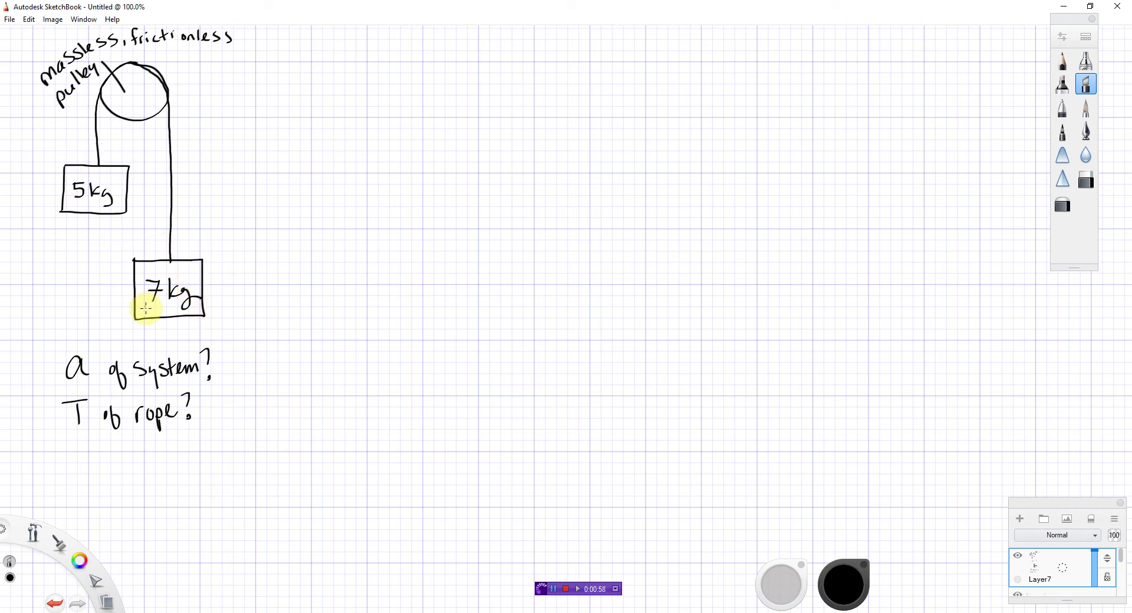
# Switch to blue and draw a double-headed arrow beside the 5kg box, with up positive.
pyautogui.click(80, 562)
pyautogui.click(52, 575)
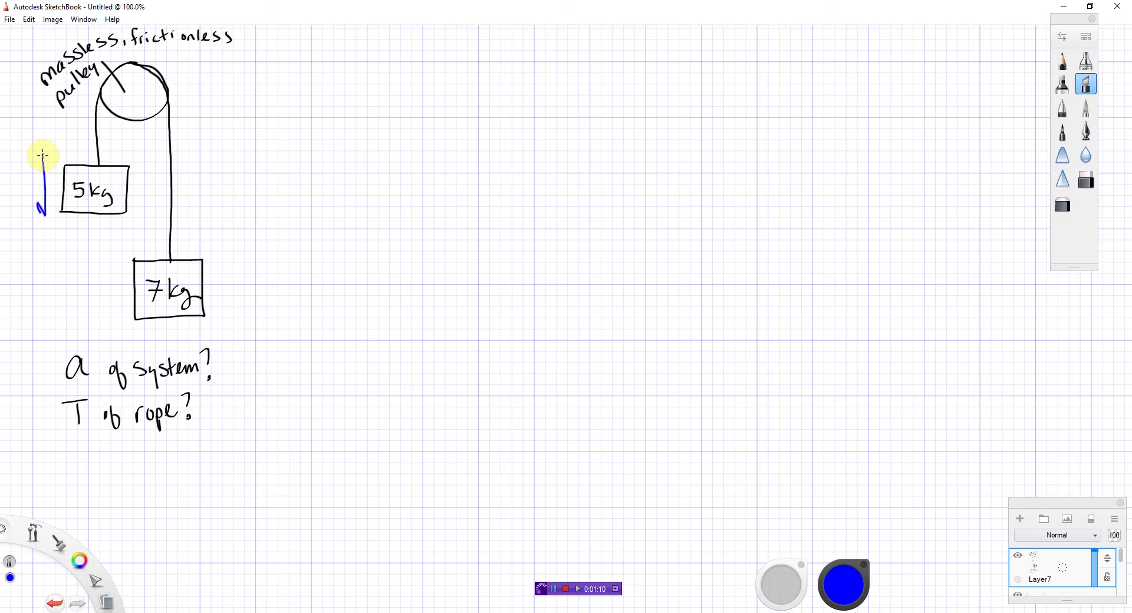
pyautogui.moveTo(43, 155)
pyautogui.mouseDown()
pyautogui.moveTo(52, 158)
pyautogui.moveTo(49, 133)
pyautogui.mouseUp()
pyautogui.moveTo(39, 228); pyautogui.dragTo(51, 227)
# Draw a double-headed arrow beside the 7kg box, labelled minus up and plus down.
pyautogui.moveTo(218, 262); pyautogui.dragTo(231, 260)
pyautogui.moveTo(225, 253)
pyautogui.mouseDown()
pyautogui.moveTo(227, 323)
pyautogui.moveTo(234, 318)
pyautogui.mouseUp()
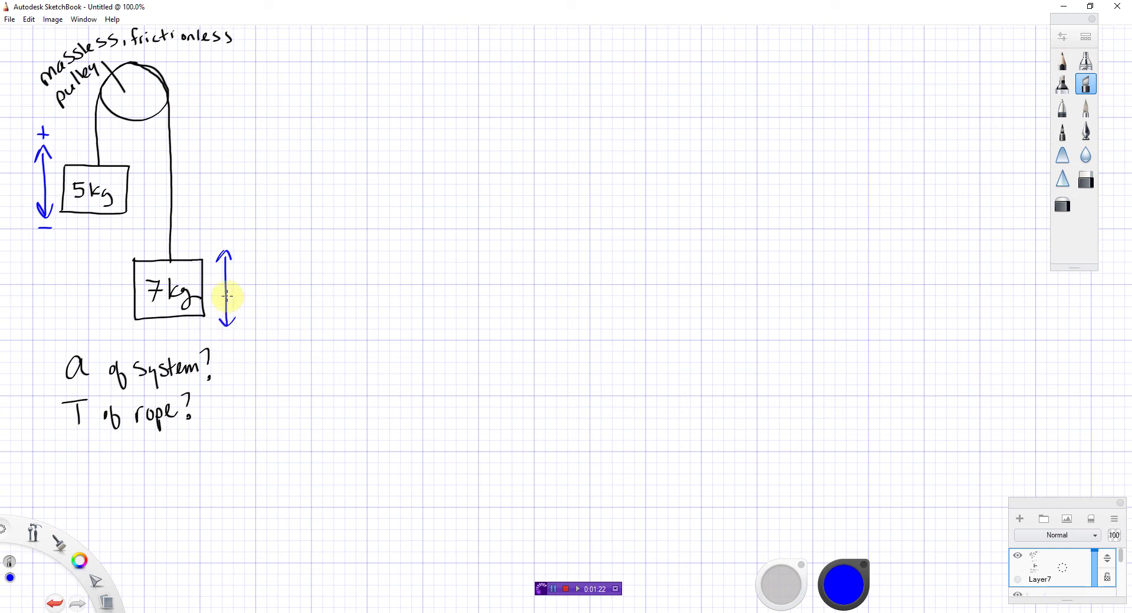
pyautogui.moveTo(227, 334); pyautogui.dragTo(227, 348)
pyautogui.moveTo(222, 340); pyautogui.dragTo(233, 340)
pyautogui.moveTo(221, 243); pyautogui.dragTo(234, 242)
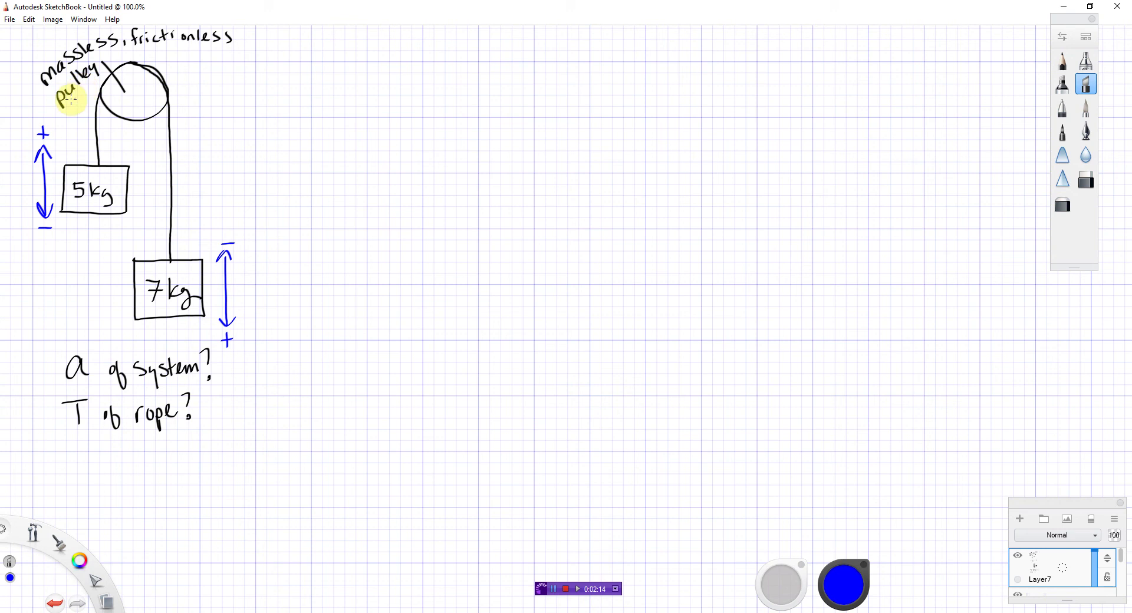
# Erase the massless pulley label and the end of 'frictionless'.
pyautogui.moveTo(66, 99); pyautogui.dragTo(87, 97)
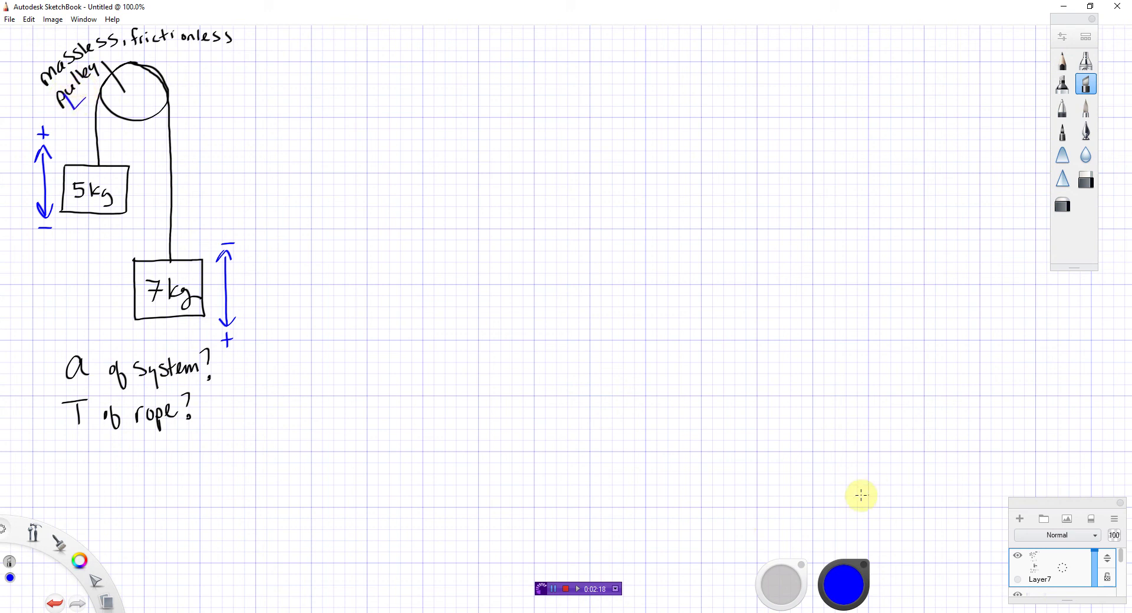
pyautogui.click(1085, 178)
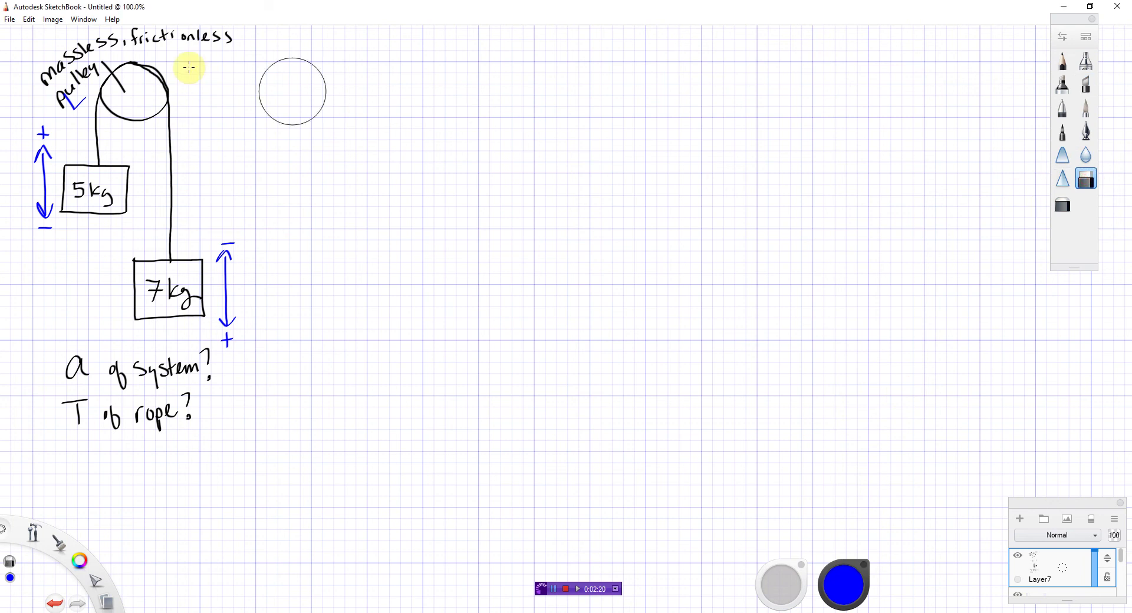
pyautogui.moveTo(214, 21); pyautogui.dragTo(227, 37)
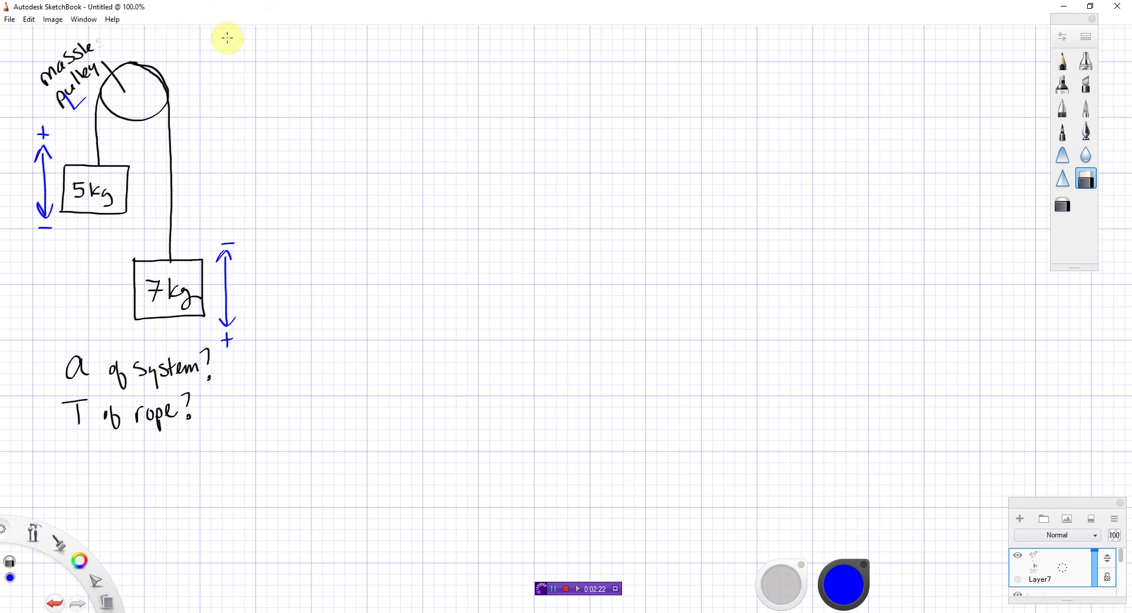
pyautogui.moveTo(89, 47); pyautogui.dragTo(59, 106)
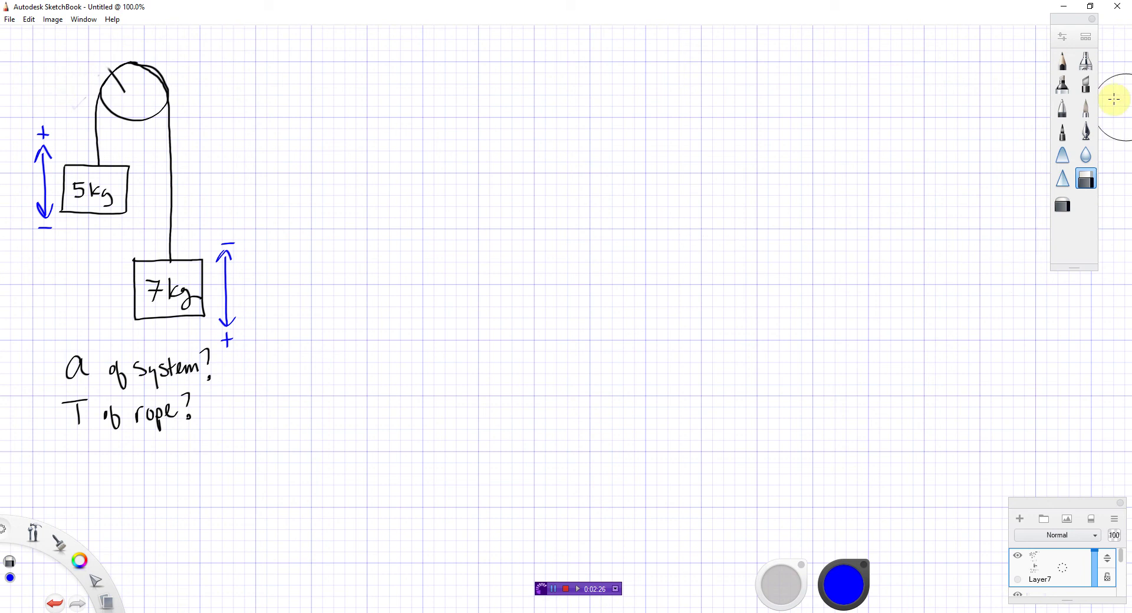
# Draw a blue curved arrow over the pulley, minus on the 5kg side and plus on the 7kg side.
pyautogui.click(1088, 89)
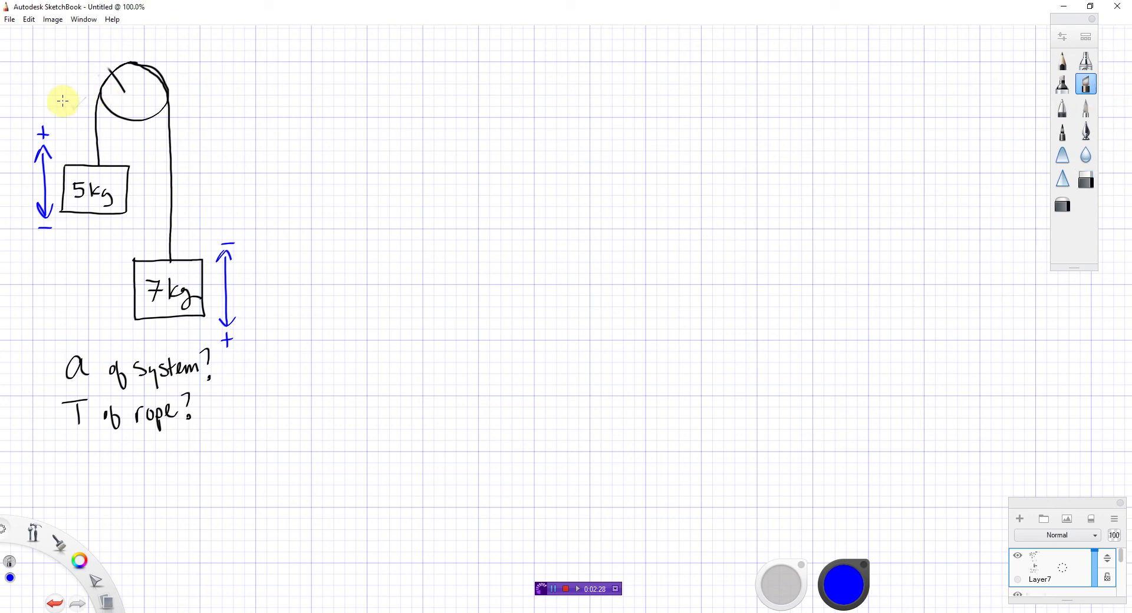
pyautogui.moveTo(62, 99); pyautogui.dragTo(86, 98)
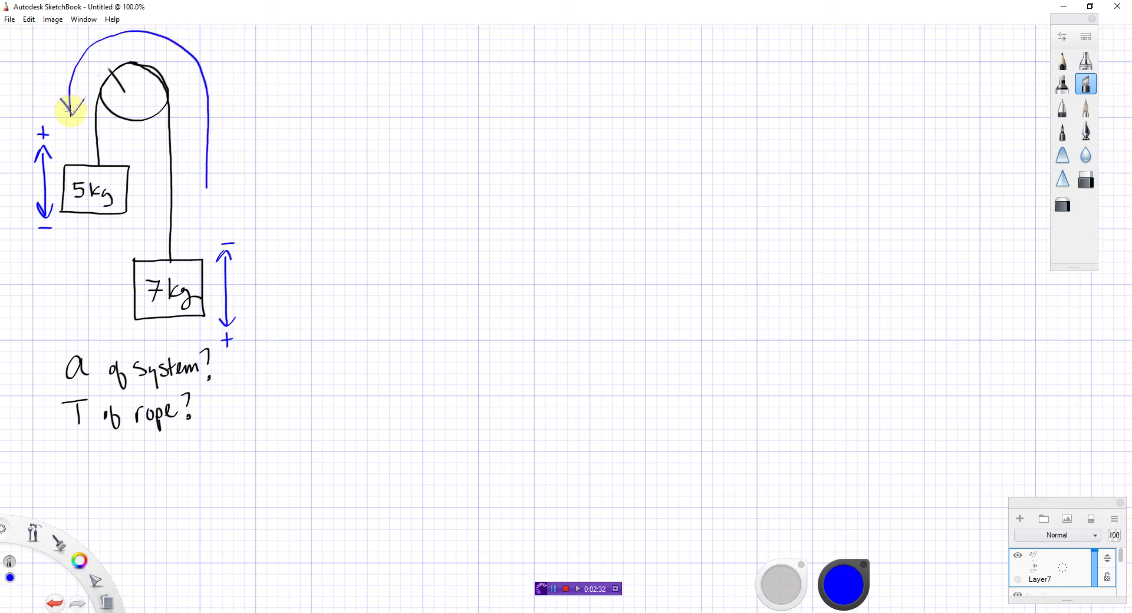
pyautogui.moveTo(207, 202)
pyautogui.mouseDown()
pyautogui.moveTo(209, 236)
pyautogui.moveTo(225, 218)
pyautogui.mouseUp()
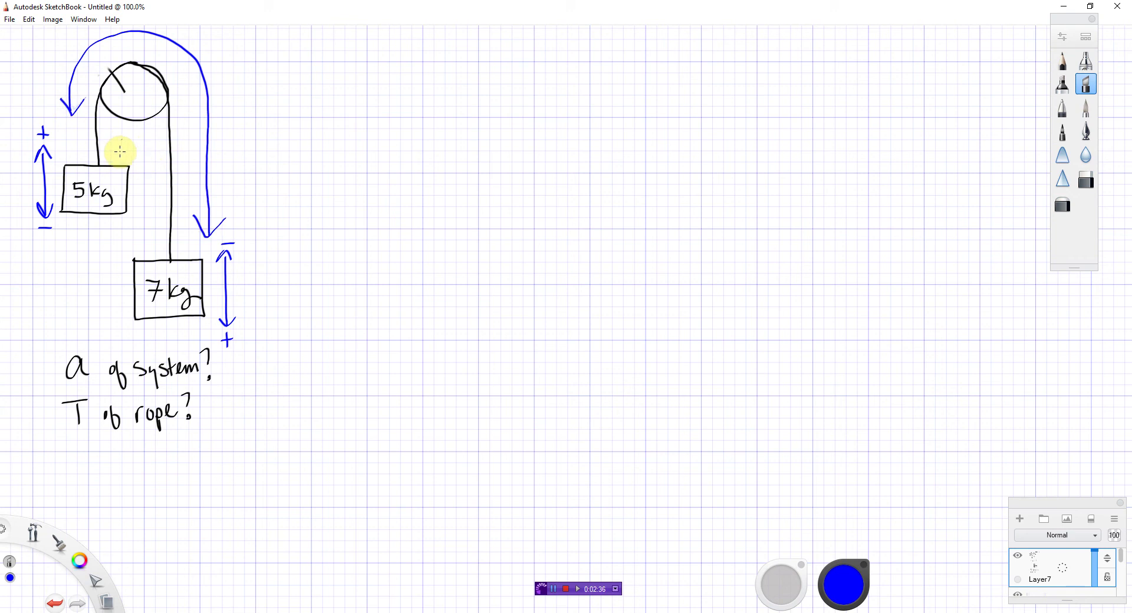
pyautogui.moveTo(68, 126); pyautogui.dragTo(84, 126)
pyautogui.moveTo(241, 207); pyautogui.dragTo(242, 210)
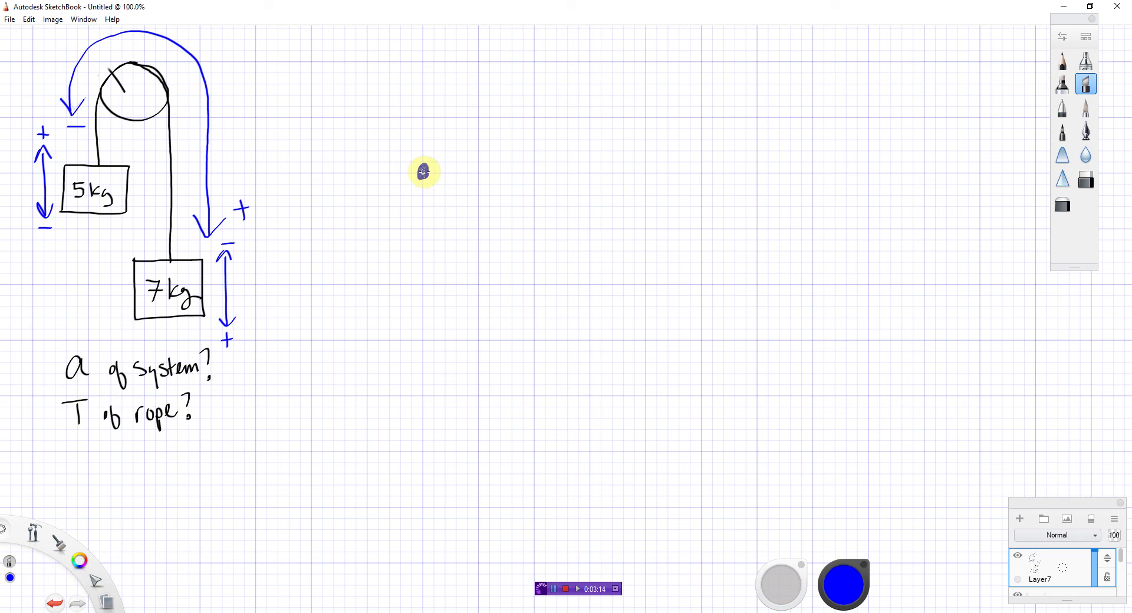
# Place two dots and label them 5kg and 7kg.
pyautogui.moveTo(439, 173); pyautogui.dragTo(472, 187)
pyautogui.moveTo(489, 187)
pyautogui.mouseDown()
pyautogui.moveTo(477, 183)
pyautogui.moveTo(479, 208)
pyautogui.mouseUp()
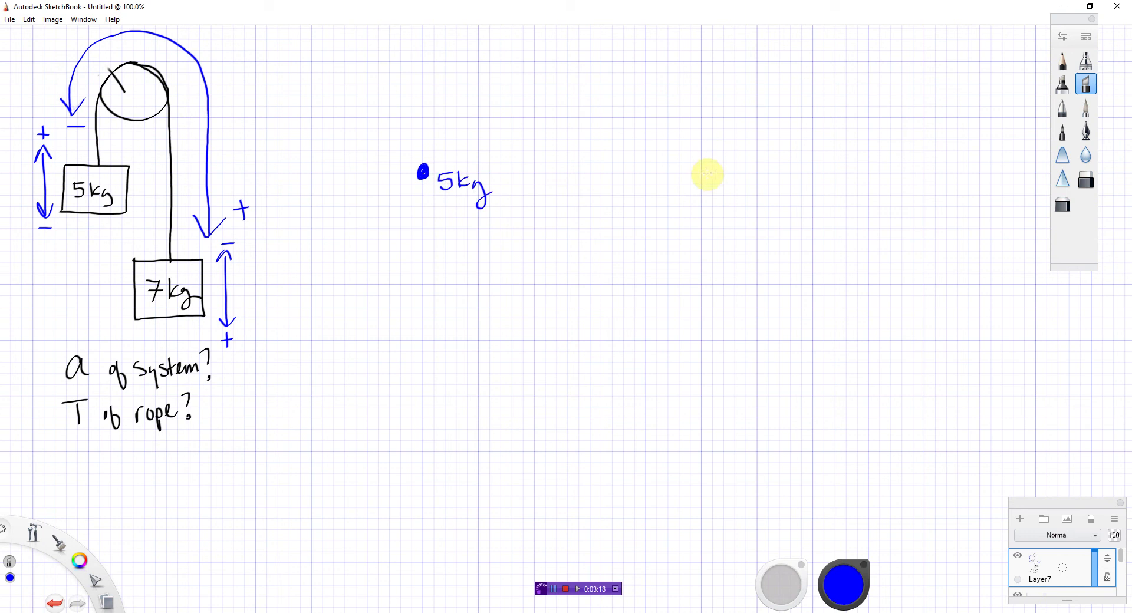
pyautogui.moveTo(704, 172); pyautogui.dragTo(702, 172)
pyautogui.moveTo(721, 173); pyautogui.dragTo(764, 193)
# Draw a dashed vertical axis through the 5kg dot, undoing stray marks and redrawing it.
pyautogui.moveTo(426, 91); pyautogui.dragTo(428, 109)
pyautogui.moveTo(428, 137); pyautogui.dragTo(428, 143)
pyautogui.moveTo(425, 190); pyautogui.dragTo(426, 205)
pyautogui.moveTo(428, 219); pyautogui.dragTo(429, 246)
pyautogui.click(426, 259)
pyautogui.click(284, 407)
pyautogui.click(57, 602)
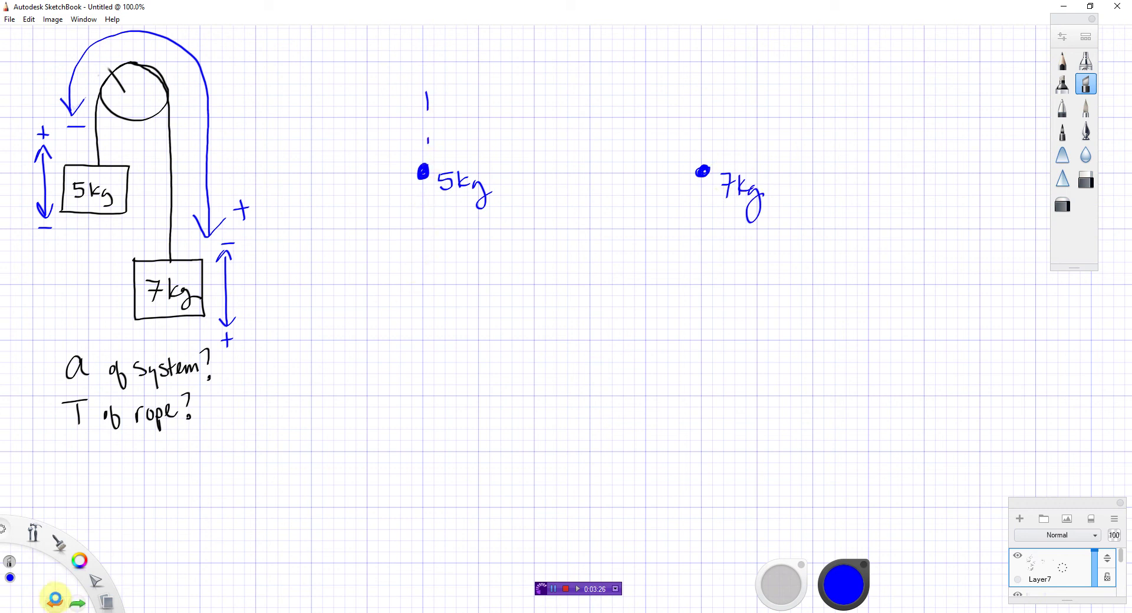
pyautogui.click(55, 602)
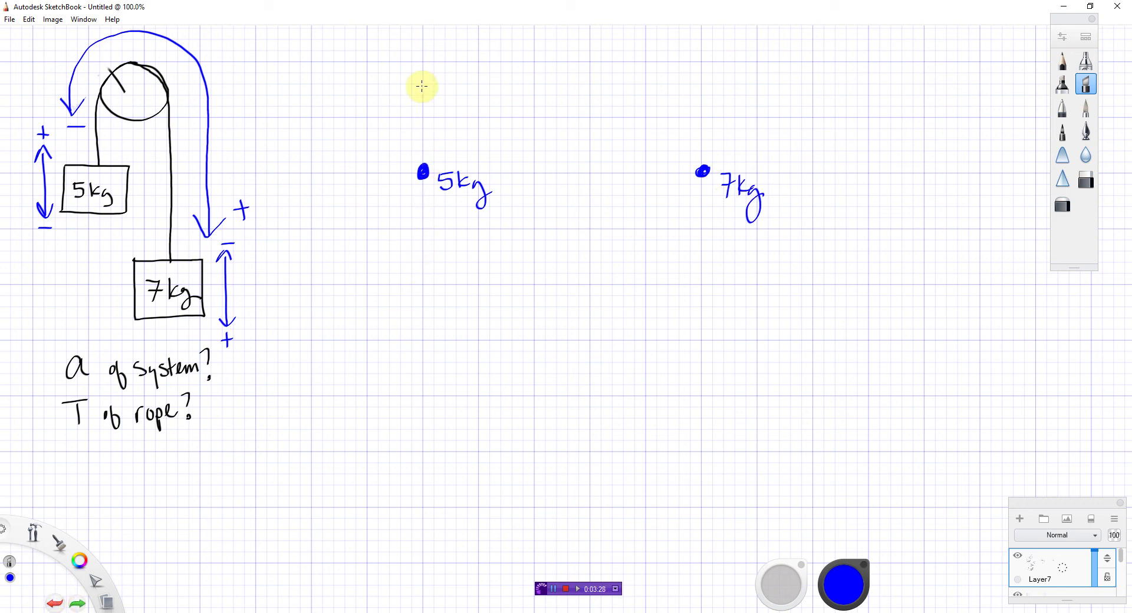
pyautogui.moveTo(422, 86); pyautogui.dragTo(422, 103)
pyautogui.click(421, 125)
pyautogui.moveTo(423, 148); pyautogui.dragTo(422, 158)
pyautogui.moveTo(422, 190); pyautogui.dragTo(422, 200)
pyautogui.moveTo(422, 206); pyautogui.dragTo(422, 247)
pyautogui.moveTo(422, 263); pyautogui.dragTo(422, 268)
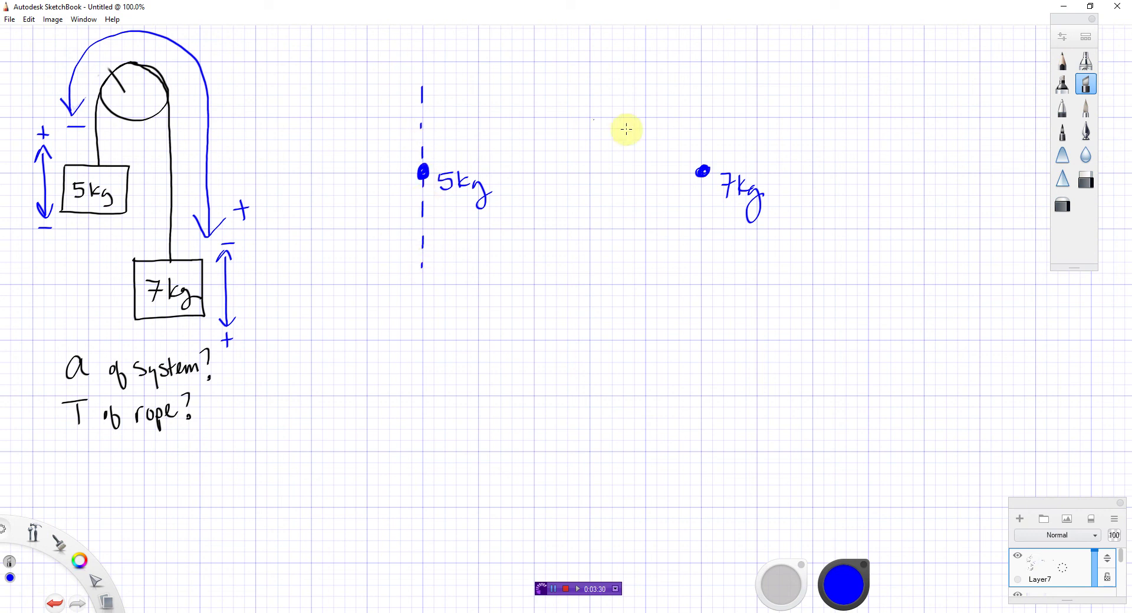
# Draw a dashed vertical axis through the 7kg dot.
pyautogui.moveTo(702, 89); pyautogui.dragTo(702, 136)
pyautogui.moveTo(701, 157); pyautogui.dragTo(702, 192)
pyautogui.moveTo(701, 210); pyautogui.dragTo(701, 251)
pyautogui.moveTo(698, 268); pyautogui.dragTo(698, 278)
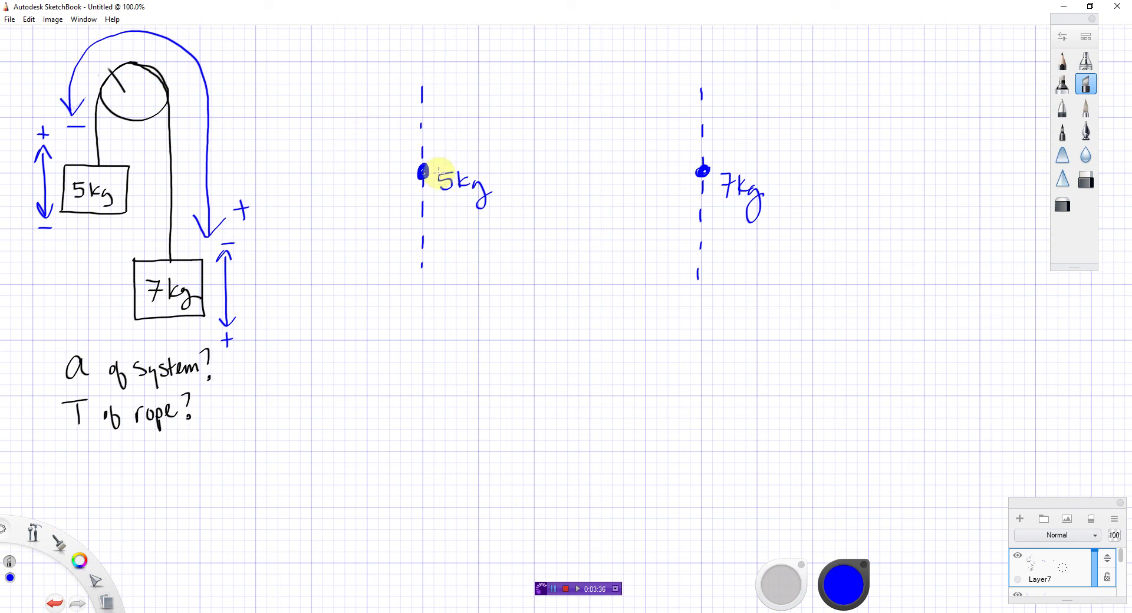
# Label the 5kg axis +y at the top and −y at the bottom.
pyautogui.moveTo(402, 71); pyautogui.dragTo(413, 71)
pyautogui.moveTo(408, 64)
pyautogui.mouseDown()
pyautogui.moveTo(406, 79)
pyautogui.moveTo(419, 74)
pyautogui.mouseUp()
pyautogui.moveTo(425, 61); pyautogui.dragTo(421, 89)
pyautogui.moveTo(398, 288); pyautogui.dragTo(420, 290)
pyautogui.moveTo(425, 279); pyautogui.dragTo(418, 305)
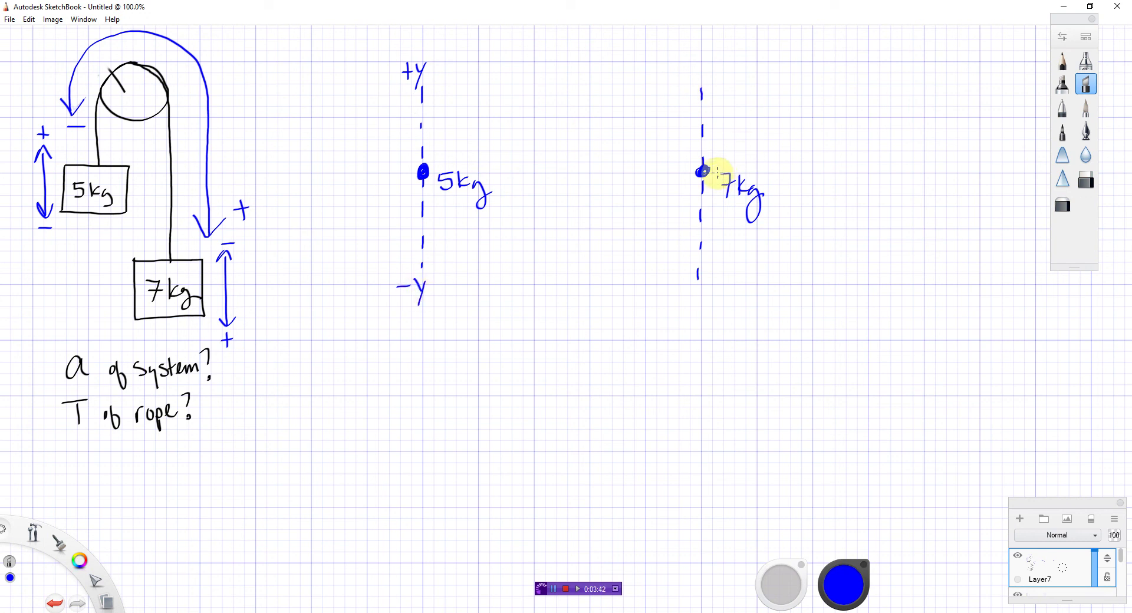
# Label the 7kg axis −y at the top and +y at the bottom, and switch to black.
pyautogui.moveTo(698, 59); pyautogui.dragTo(704, 69)
pyautogui.moveTo(710, 58); pyautogui.dragTo(701, 78)
pyautogui.moveTo(694, 297); pyautogui.dragTo(694, 309)
pyautogui.moveTo(689, 303); pyautogui.dragTo(699, 302)
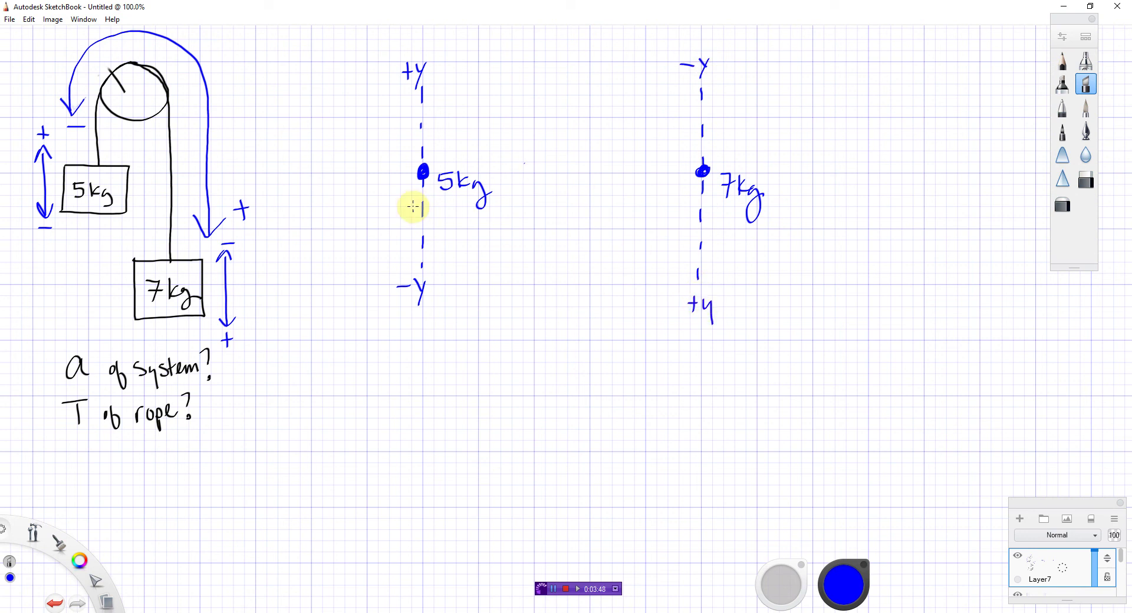
pyautogui.moveTo(78, 561); pyautogui.dragTo(81, 524)
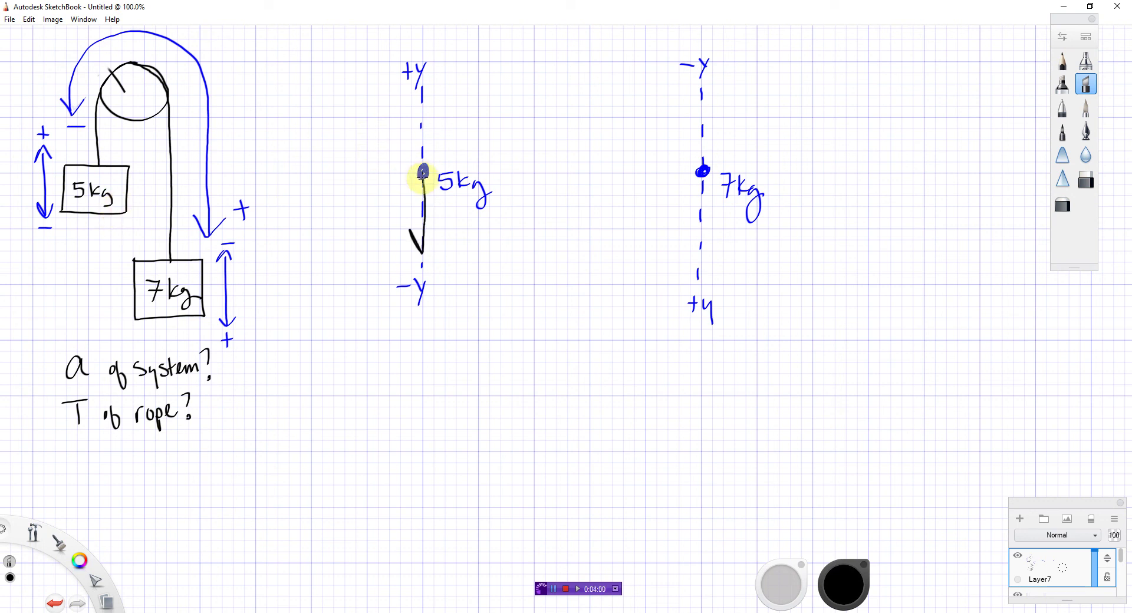
# Label the 5kg box's downward weight Fg = mg = 49N.
pyautogui.moveTo(437, 252)
pyautogui.mouseDown()
pyautogui.moveTo(448, 255)
pyautogui.moveTo(452, 294)
pyautogui.moveTo(470, 248)
pyautogui.mouseUp()
pyautogui.moveTo(463, 256); pyautogui.dragTo(494, 241)
pyautogui.moveTo(505, 240); pyautogui.dragTo(483, 290)
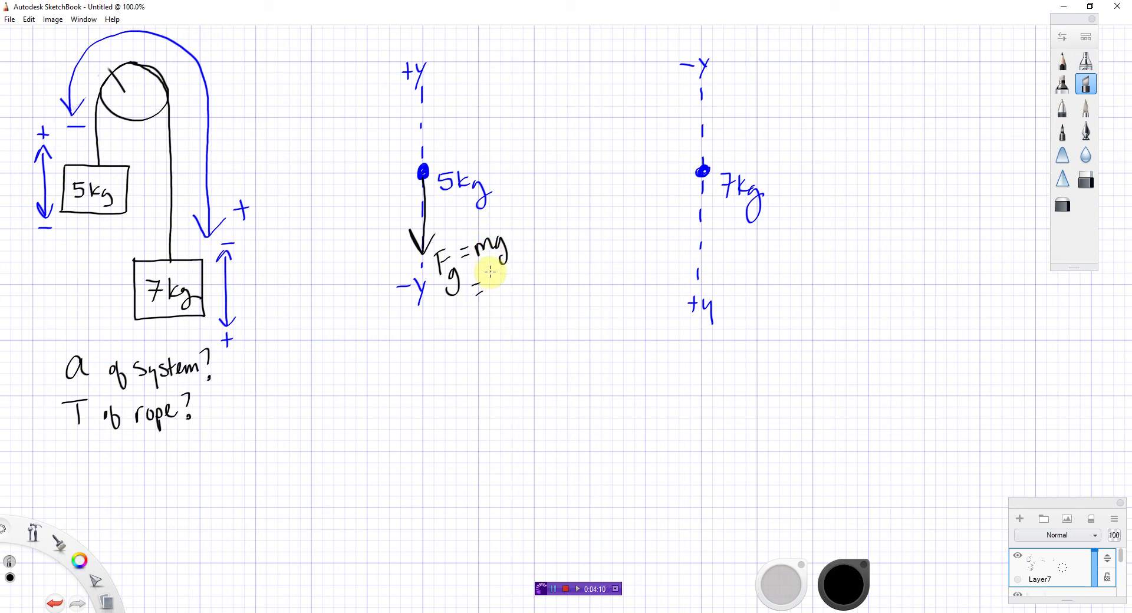
pyautogui.click(520, 380)
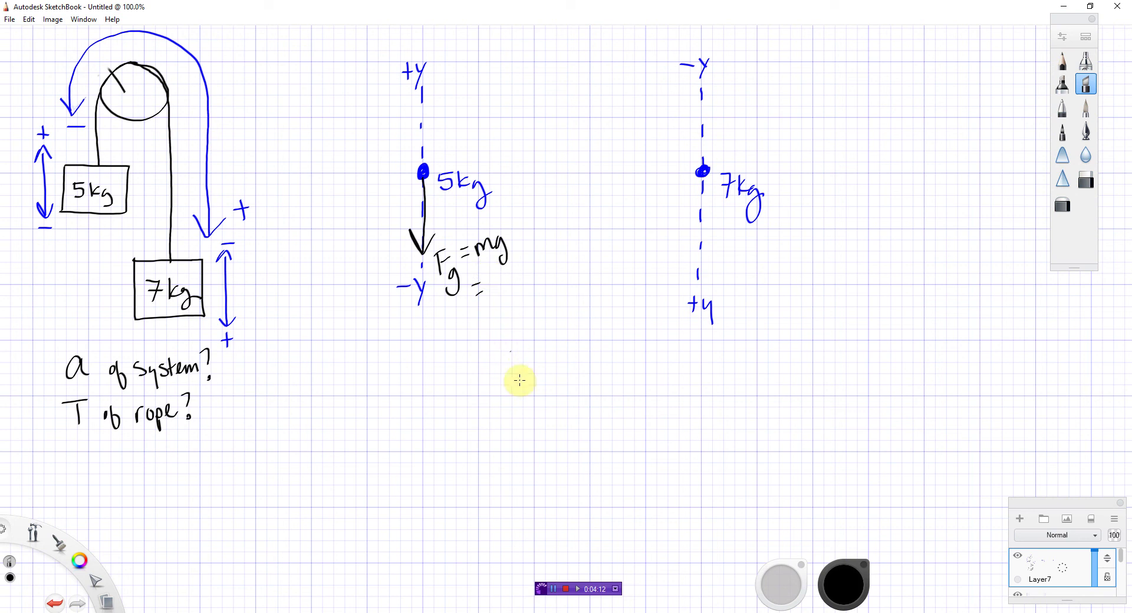
pyautogui.hotkey('ctrl', 'z')
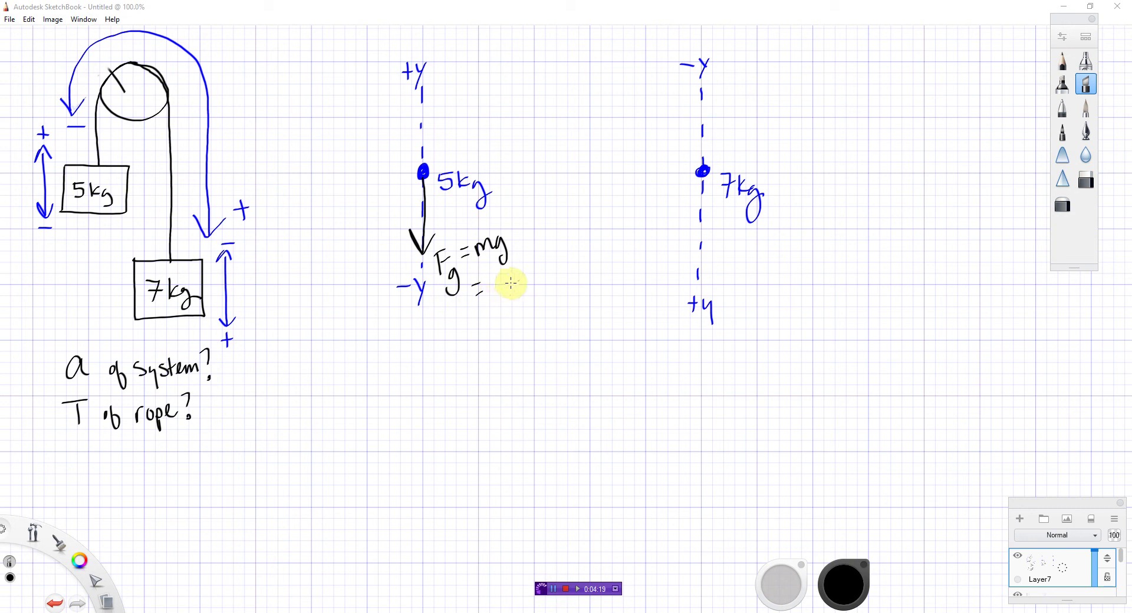
pyautogui.moveTo(498, 269); pyautogui.dragTo(505, 298)
pyautogui.moveTo(508, 278); pyautogui.dragTo(534, 268)
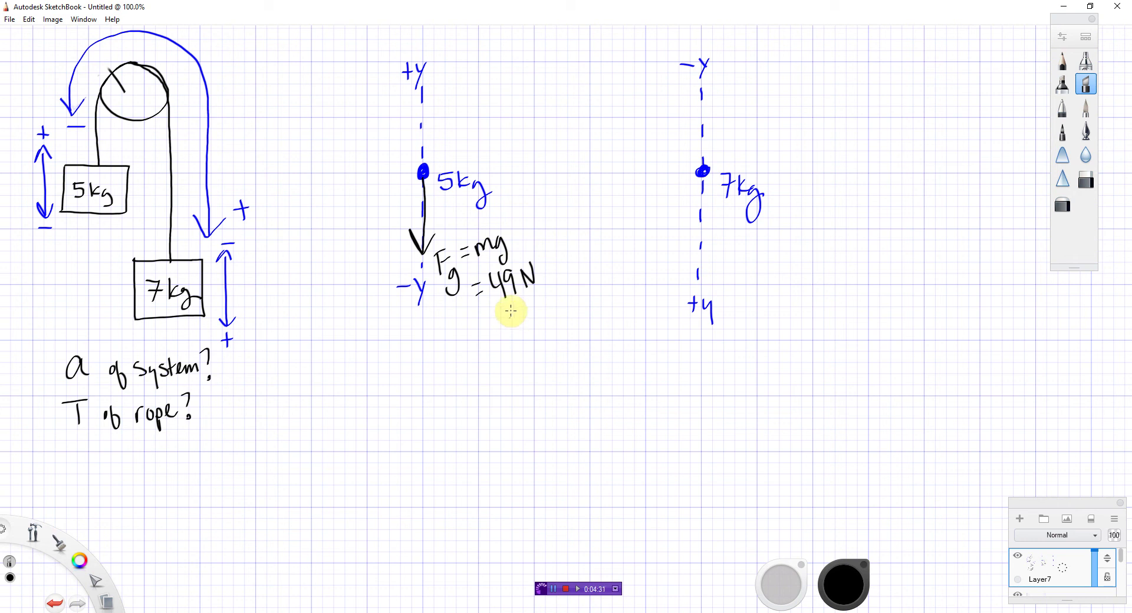
# Remove stray dots, add an upward arrow labelled T to the 5kg diagram, and bracket the questions.
pyautogui.click(402, 167)
pyautogui.hotkey('ctrl', 'z')
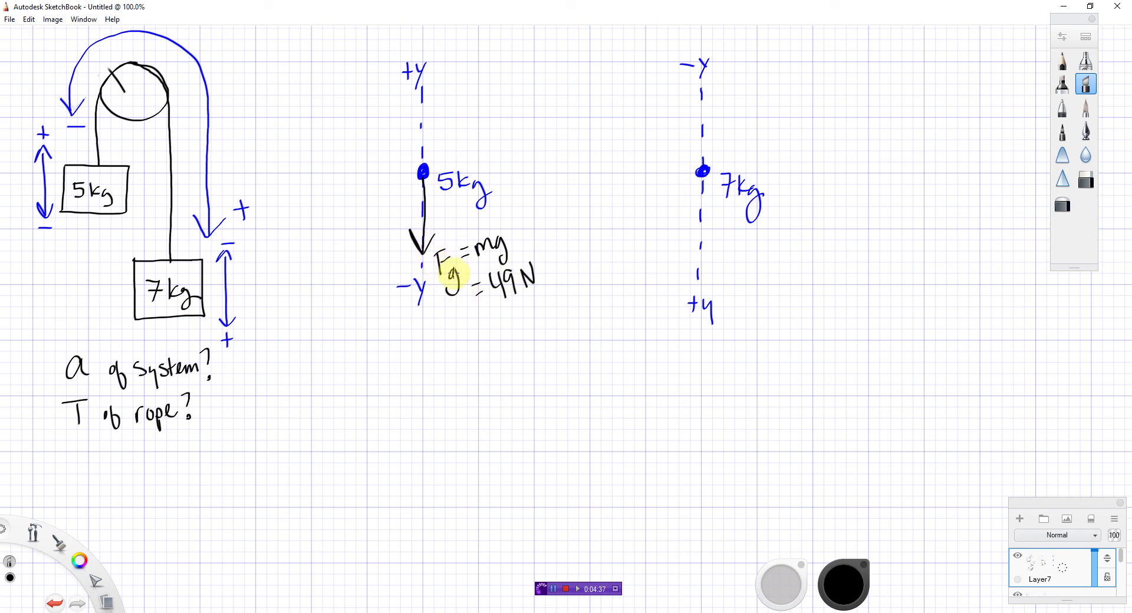
pyautogui.click(396, 275)
pyautogui.hotkey('ctrl', 'z')
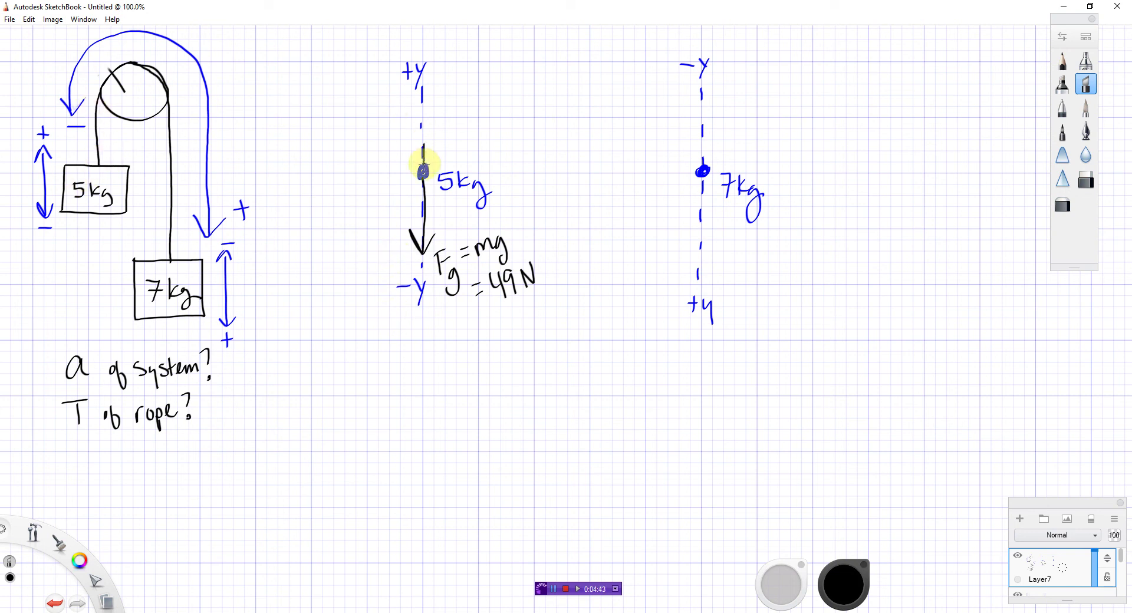
pyautogui.moveTo(408, 117); pyautogui.dragTo(466, 98)
pyautogui.moveTo(454, 100); pyautogui.dragTo(453, 122)
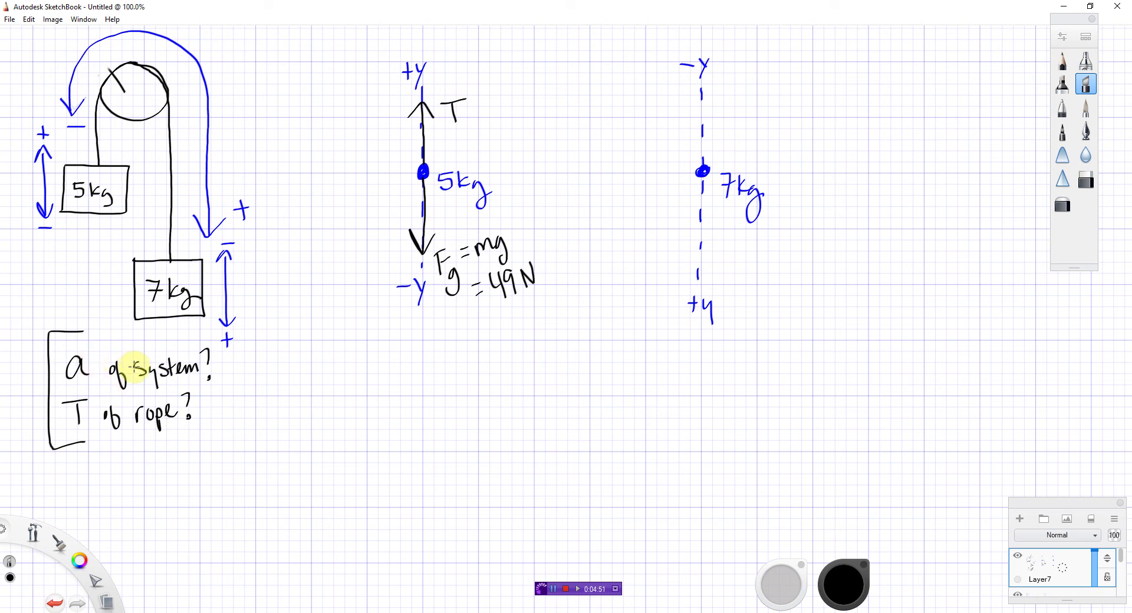
pyautogui.moveTo(51, 448); pyautogui.dragTo(86, 441)
pyautogui.click(127, 422)
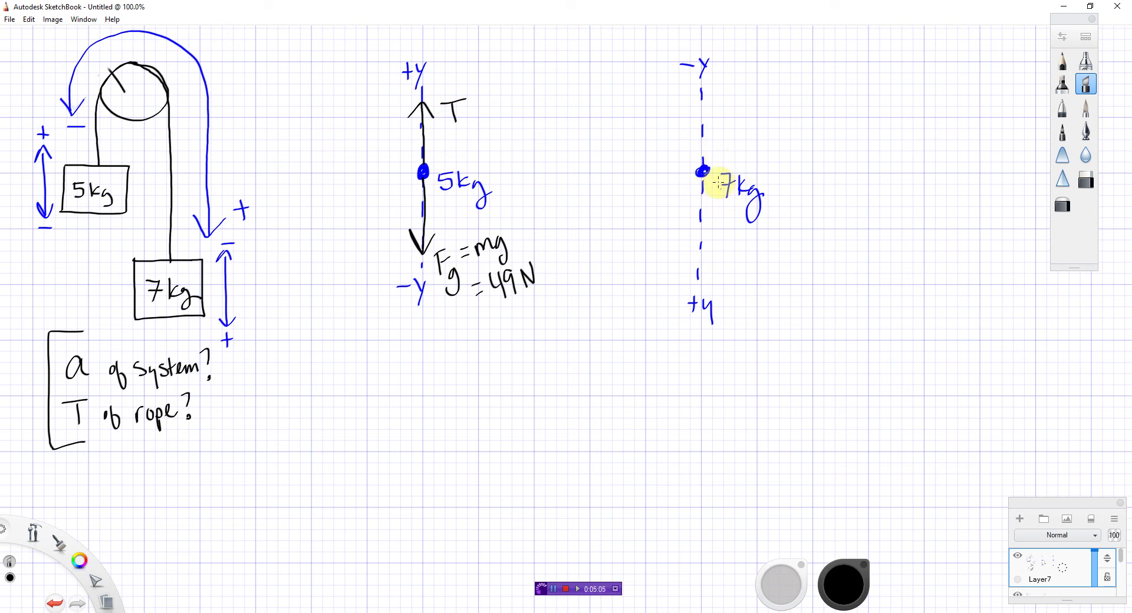
# Draw the 7kg box's downward weight arrow and write Fg = mg = 68.6N beside it.
pyautogui.moveTo(702, 172)
pyautogui.mouseDown()
pyautogui.moveTo(689, 237)
pyautogui.moveTo(718, 244)
pyautogui.moveTo(727, 273)
pyautogui.moveTo(737, 249)
pyautogui.mouseUp()
pyautogui.moveTo(726, 268)
pyautogui.mouseDown()
pyautogui.moveTo(738, 263)
pyautogui.moveTo(745, 292)
pyautogui.mouseUp()
pyautogui.moveTo(749, 255); pyautogui.dragTo(759, 251)
pyautogui.moveTo(762, 256)
pyautogui.mouseDown()
pyautogui.moveTo(778, 236)
pyautogui.moveTo(811, 265)
pyautogui.mouseUp()
pyautogui.moveTo(763, 295); pyautogui.dragTo(774, 290)
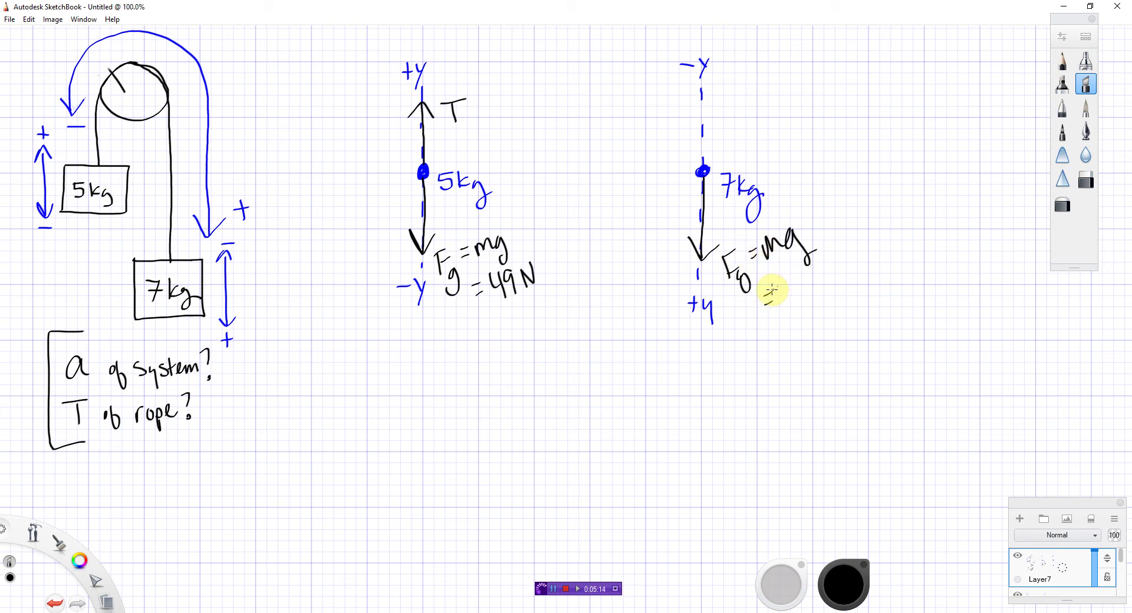
pyautogui.click(555, 589)
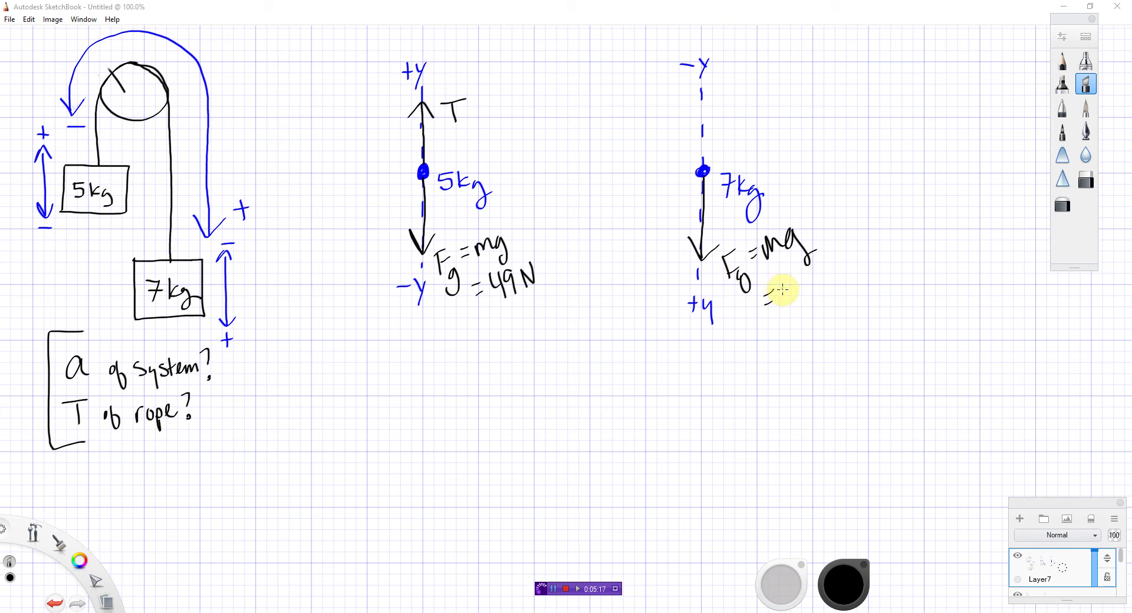
pyautogui.moveTo(791, 287)
pyautogui.mouseDown()
pyautogui.moveTo(816, 292)
pyautogui.moveTo(824, 268)
pyautogui.moveTo(842, 282)
pyautogui.moveTo(863, 259)
pyautogui.mouseUp()
pyautogui.click(826, 295)
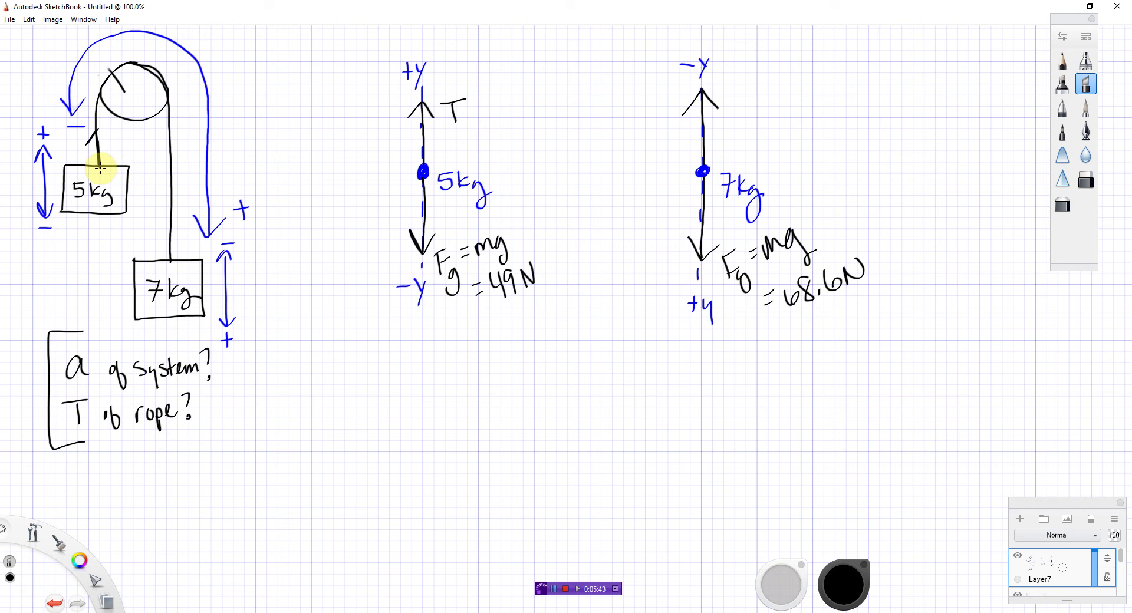
# Draw tension arrows on both rope ends, labelled T1 on the 5kg side and T2 on the 7kg side.
pyautogui.moveTo(99, 130)
pyautogui.mouseDown()
pyautogui.moveTo(108, 140)
pyautogui.moveTo(129, 129)
pyautogui.mouseUp()
pyautogui.moveTo(121, 131); pyautogui.dragTo(120, 145)
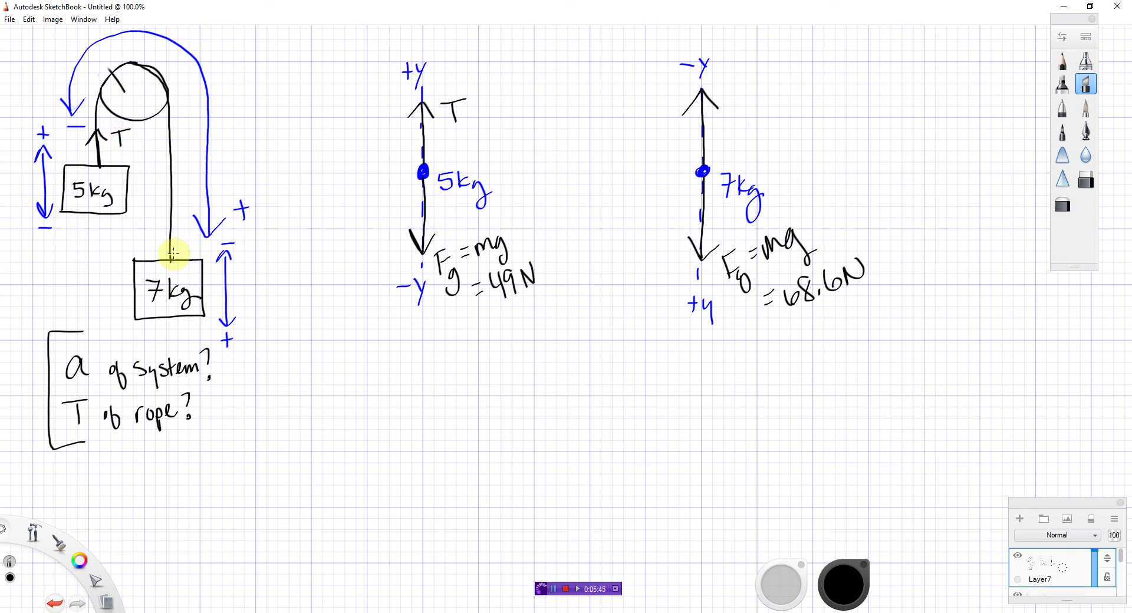
pyautogui.moveTo(173, 257)
pyautogui.mouseDown()
pyautogui.moveTo(169, 230)
pyautogui.moveTo(182, 233)
pyautogui.moveTo(155, 215)
pyautogui.mouseUp()
pyautogui.moveTo(151, 216); pyautogui.dragTo(155, 232)
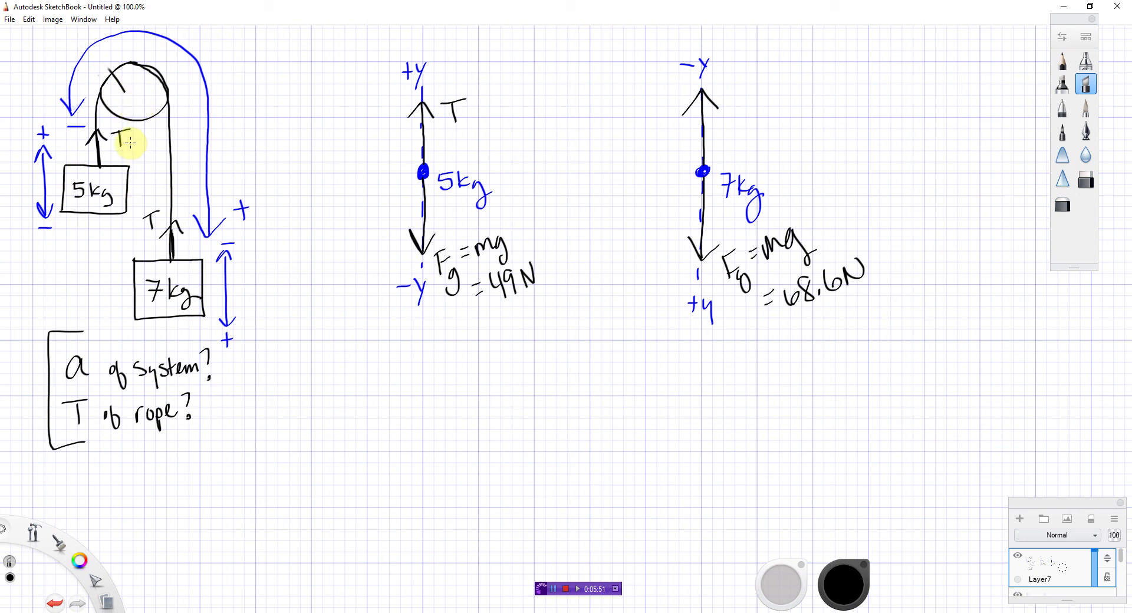
pyautogui.moveTo(158, 219); pyautogui.dragTo(167, 230)
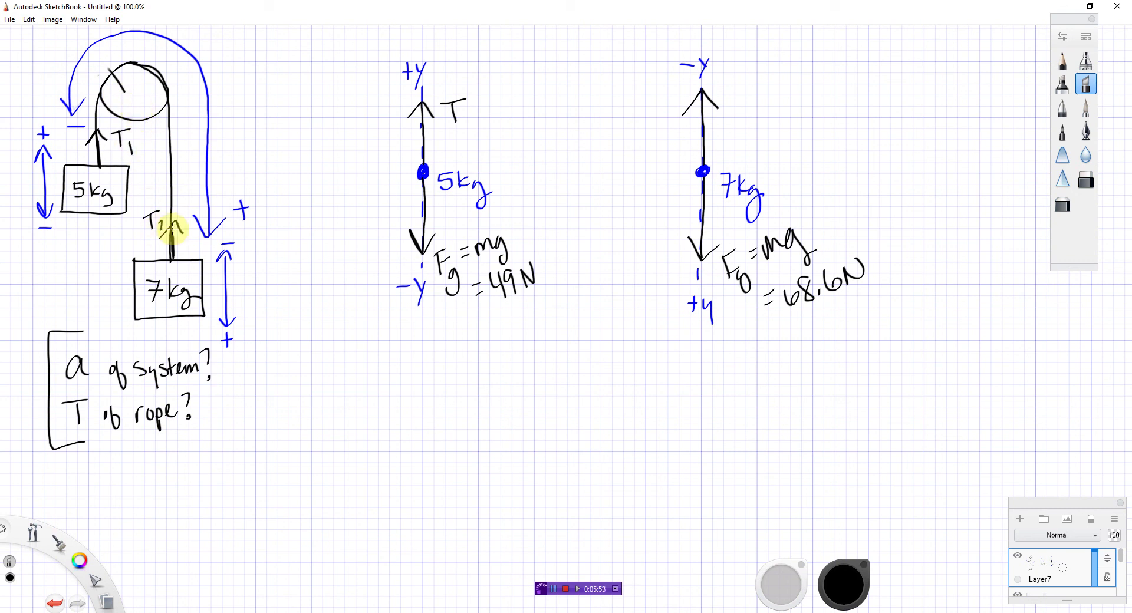
# Write T1 = T2 = T by the pulley and label the 7kg diagram's upward arrow T.
pyautogui.moveTo(181, 109)
pyautogui.mouseDown()
pyautogui.moveTo(200, 100)
pyautogui.moveTo(193, 123)
pyautogui.moveTo(207, 124)
pyautogui.moveTo(230, 89)
pyautogui.moveTo(240, 96)
pyautogui.moveTo(279, 66)
pyautogui.mouseUp()
pyautogui.moveTo(272, 69); pyautogui.dragTo(273, 89)
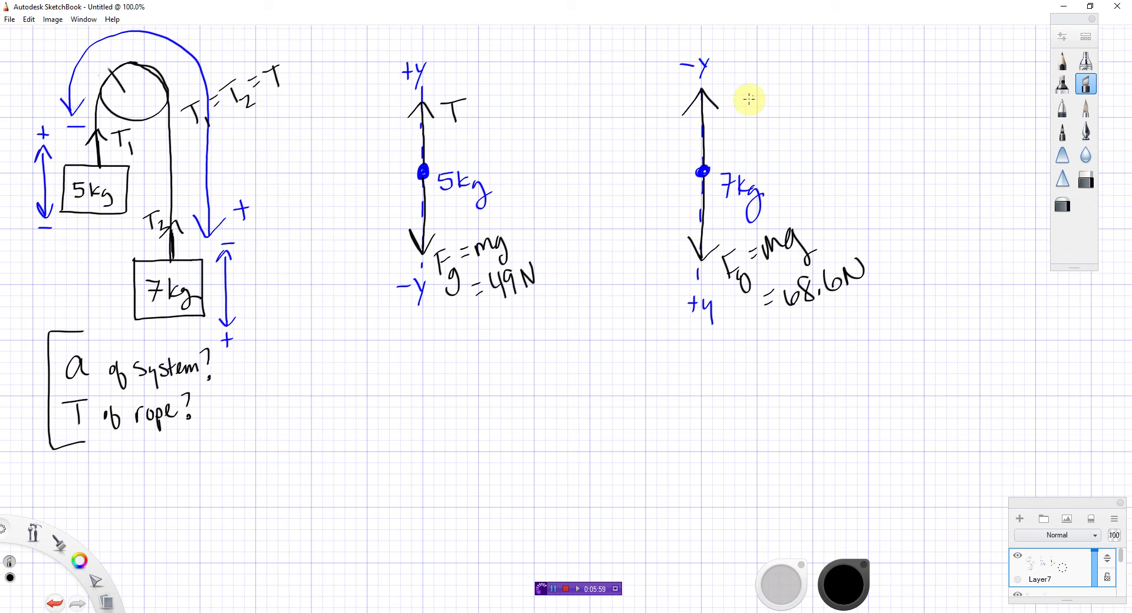
pyautogui.click(730, 93)
pyautogui.moveTo(741, 95)
pyautogui.mouseDown()
pyautogui.moveTo(742, 112)
pyautogui.moveTo(754, 86)
pyautogui.mouseUp()
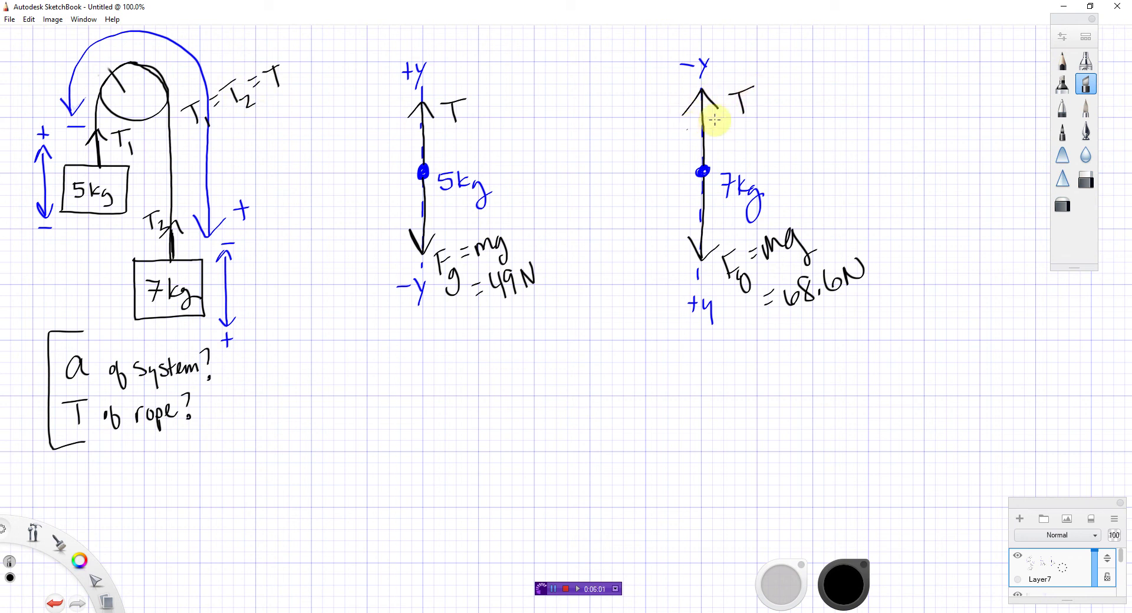
pyautogui.click(691, 175)
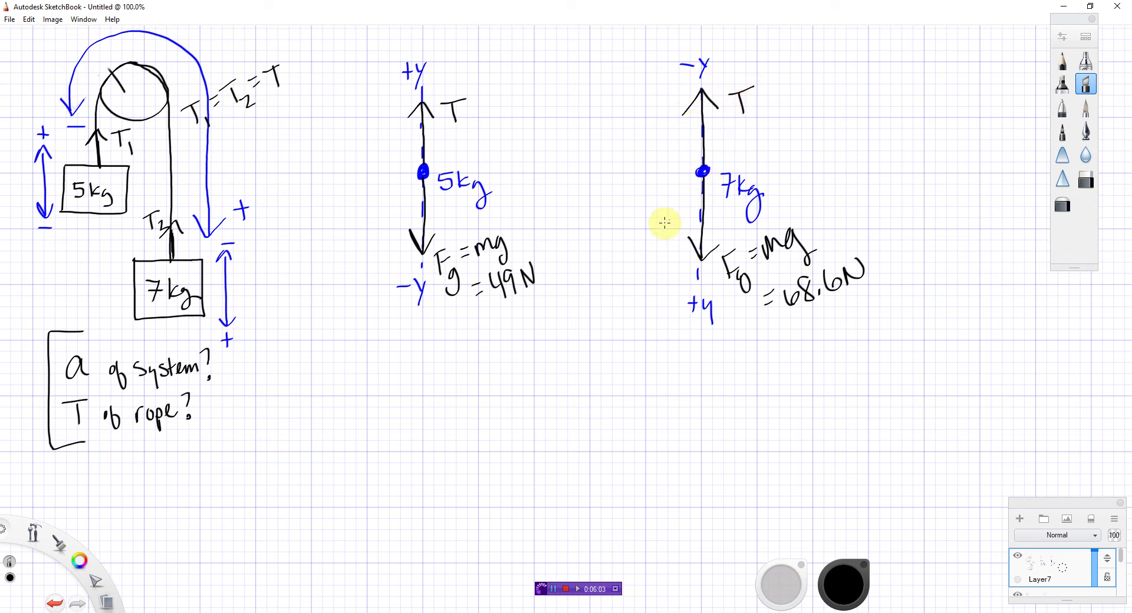
pyautogui.click(558, 141)
pyautogui.hotkey('ctrl', 'z')
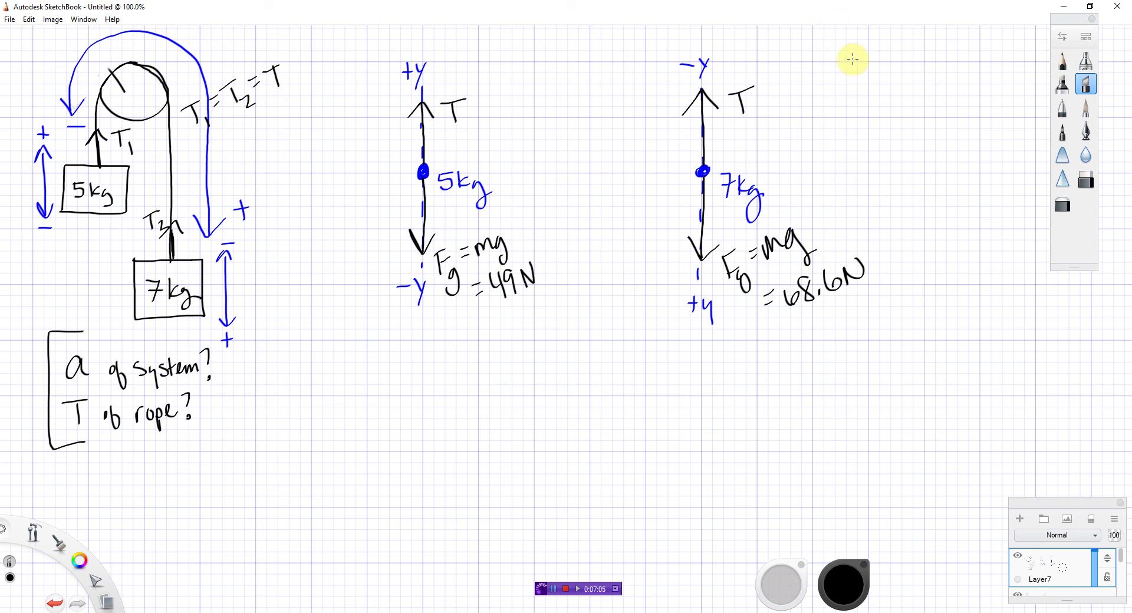
# Write Fnet x = ma x at top right, then scribble it out as a mistake.
pyautogui.moveTo(869, 58); pyautogui.dragTo(852, 88)
pyautogui.moveTo(853, 77); pyautogui.dragTo(888, 101)
pyautogui.moveTo(884, 93)
pyautogui.mouseDown()
pyautogui.moveTo(910, 84)
pyautogui.moveTo(902, 98)
pyautogui.moveTo(939, 69)
pyautogui.mouseUp()
pyautogui.moveTo(947, 81); pyautogui.dragTo(970, 78)
pyautogui.moveTo(980, 65)
pyautogui.mouseDown()
pyautogui.moveTo(1002, 90)
pyautogui.moveTo(987, 91)
pyautogui.mouseUp()
pyautogui.moveTo(858, 70); pyautogui.dragTo(977, 88)
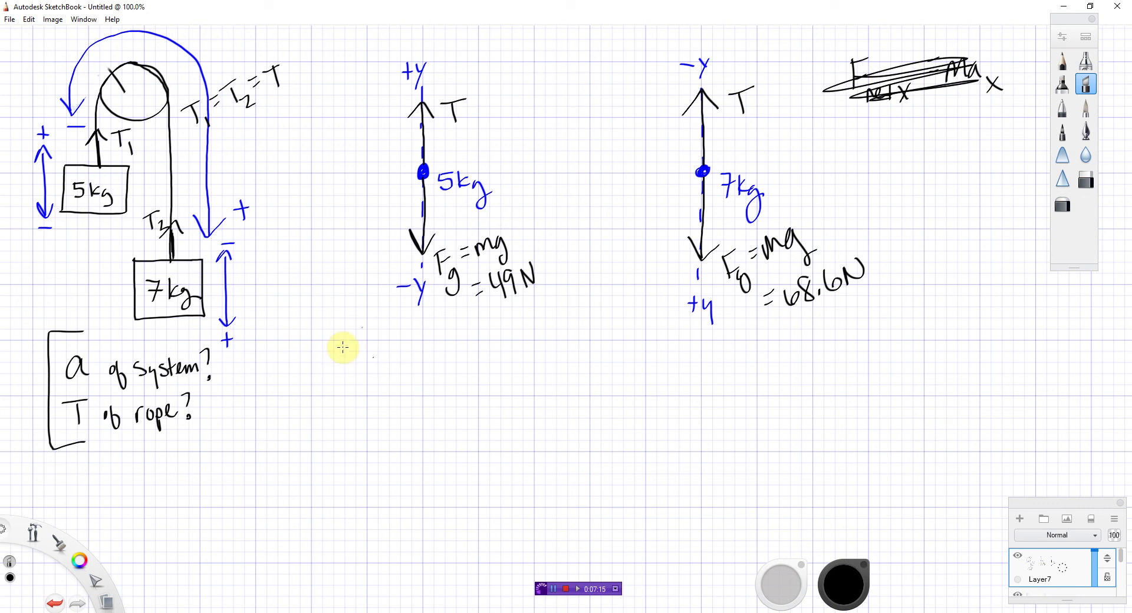
# Write Fnet y = ma y under the 5kg free-body diagram.
pyautogui.moveTo(305, 342); pyautogui.dragTo(307, 370)
pyautogui.moveTo(301, 342)
pyautogui.mouseDown()
pyautogui.moveTo(328, 334)
pyautogui.moveTo(321, 354)
pyautogui.mouseUp()
pyautogui.moveTo(318, 367)
pyautogui.mouseDown()
pyautogui.moveTo(319, 377)
pyautogui.moveTo(374, 362)
pyautogui.moveTo(361, 361)
pyautogui.moveTo(396, 344)
pyautogui.mouseUp()
pyautogui.moveTo(387, 353); pyautogui.dragTo(437, 357)
pyautogui.moveTo(446, 341); pyautogui.dragTo(448, 358)
pyautogui.moveTo(453, 357); pyautogui.dragTo(462, 384)
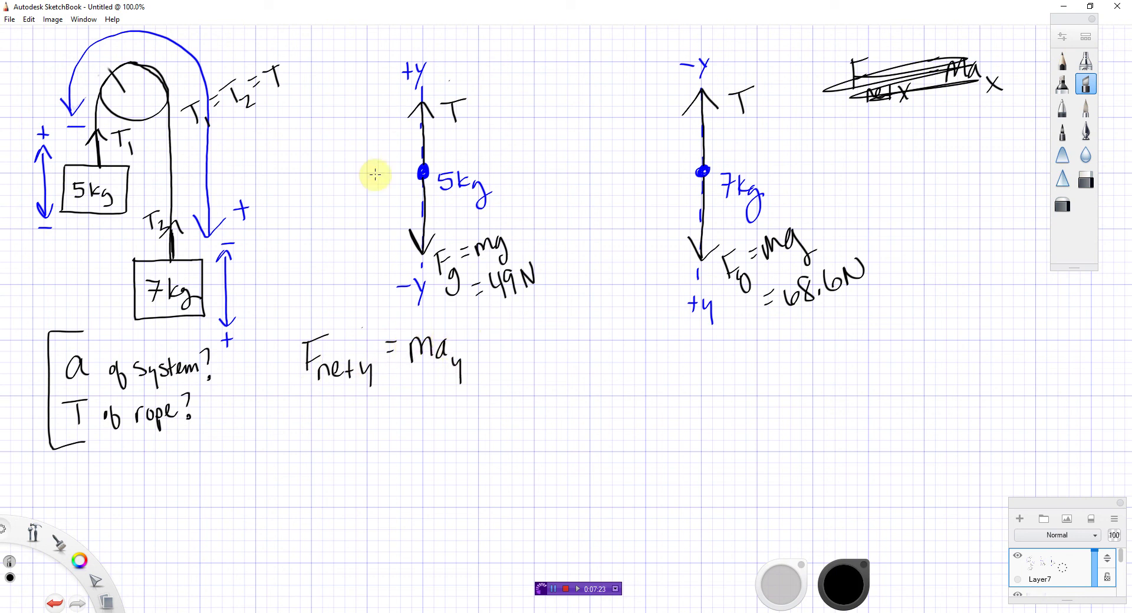
# Write Fnet y = ma y under the 7kg free-body diagram.
pyautogui.moveTo(695, 349); pyautogui.dragTo(699, 372)
pyautogui.moveTo(693, 348)
pyautogui.mouseDown()
pyautogui.moveTo(715, 345)
pyautogui.moveTo(719, 380)
pyautogui.moveTo(737, 380)
pyautogui.mouseUp()
pyautogui.moveTo(728, 370); pyautogui.dragTo(739, 369)
pyautogui.moveTo(742, 370)
pyautogui.mouseDown()
pyautogui.moveTo(754, 377)
pyautogui.moveTo(769, 350)
pyautogui.mouseUp()
pyautogui.moveTo(760, 358); pyautogui.dragTo(771, 355)
pyautogui.moveTo(697, 352); pyautogui.dragTo(699, 386)
pyautogui.moveTo(785, 353); pyautogui.dragTo(815, 368)
pyautogui.moveTo(823, 359); pyautogui.dragTo(832, 383)
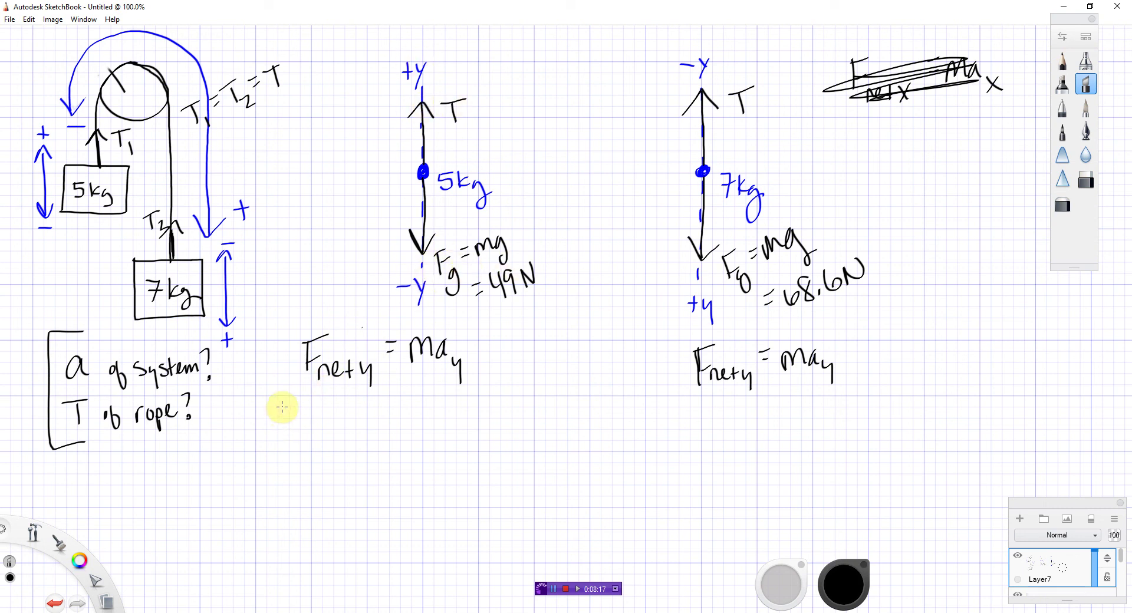
# Write T − 49 = 5a under the 5kg diagram.
pyautogui.moveTo(268, 406); pyautogui.dragTo(295, 405)
pyautogui.moveTo(282, 405)
pyautogui.mouseDown()
pyautogui.moveTo(282, 426)
pyautogui.moveTo(319, 415)
pyautogui.moveTo(344, 425)
pyautogui.mouseUp()
pyautogui.moveTo(341, 397)
pyautogui.mouseDown()
pyautogui.moveTo(358, 412)
pyautogui.moveTo(404, 404)
pyautogui.mouseUp()
pyautogui.moveTo(389, 412); pyautogui.dragTo(404, 412)
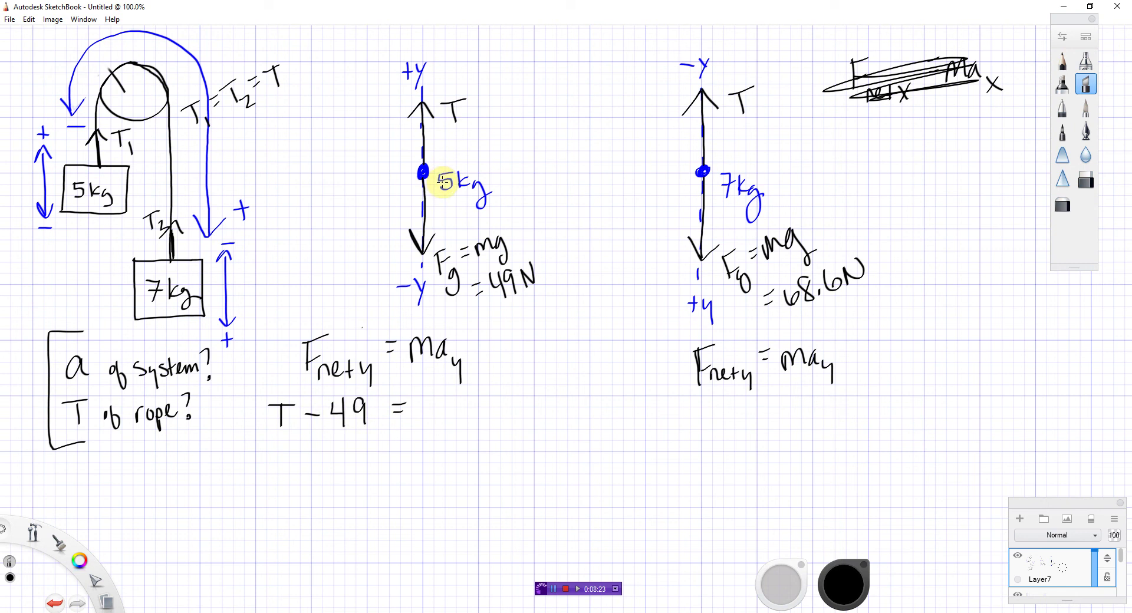
pyautogui.moveTo(417, 396)
pyautogui.mouseDown()
pyautogui.moveTo(421, 417)
pyautogui.moveTo(436, 390)
pyautogui.moveTo(466, 412)
pyautogui.mouseUp()
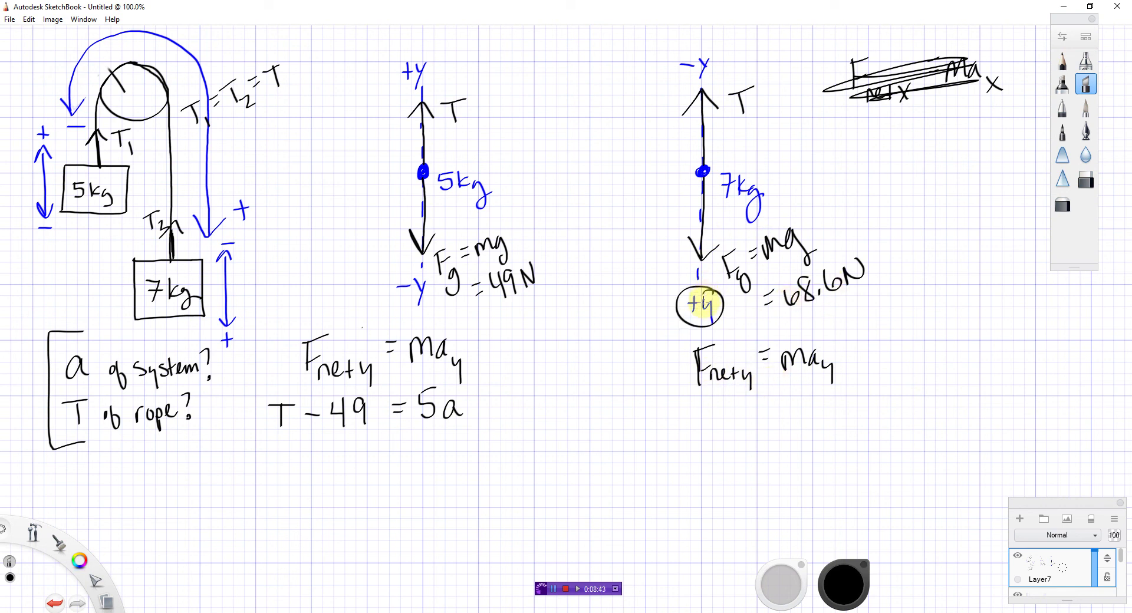
# Circle the 7kg diagram's −y label and write 68.6 − T = 7a beneath it.
pyautogui.moveTo(705, 51); pyautogui.dragTo(703, 50)
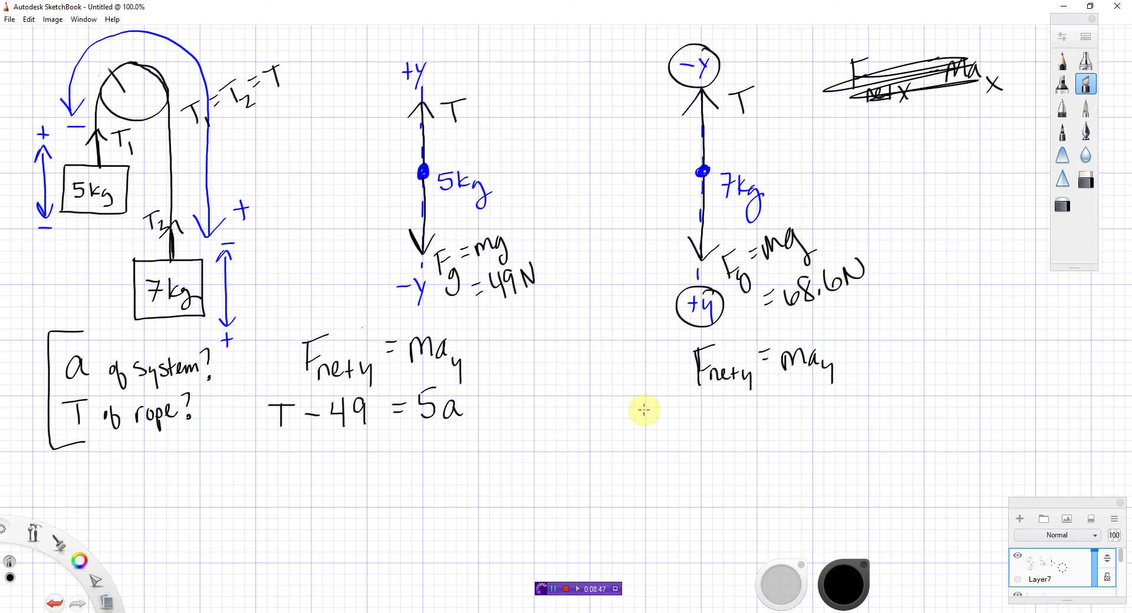
pyautogui.moveTo(648, 400)
pyautogui.mouseDown()
pyautogui.moveTo(643, 422)
pyautogui.moveTo(650, 413)
pyautogui.mouseUp()
pyautogui.moveTo(672, 401)
pyautogui.mouseDown()
pyautogui.moveTo(679, 423)
pyautogui.moveTo(687, 402)
pyautogui.moveTo(750, 423)
pyautogui.mouseUp()
pyautogui.click(680, 421)
pyautogui.moveTo(740, 398)
pyautogui.mouseDown()
pyautogui.moveTo(788, 404)
pyautogui.moveTo(812, 425)
pyautogui.moveTo(844, 421)
pyautogui.mouseUp()
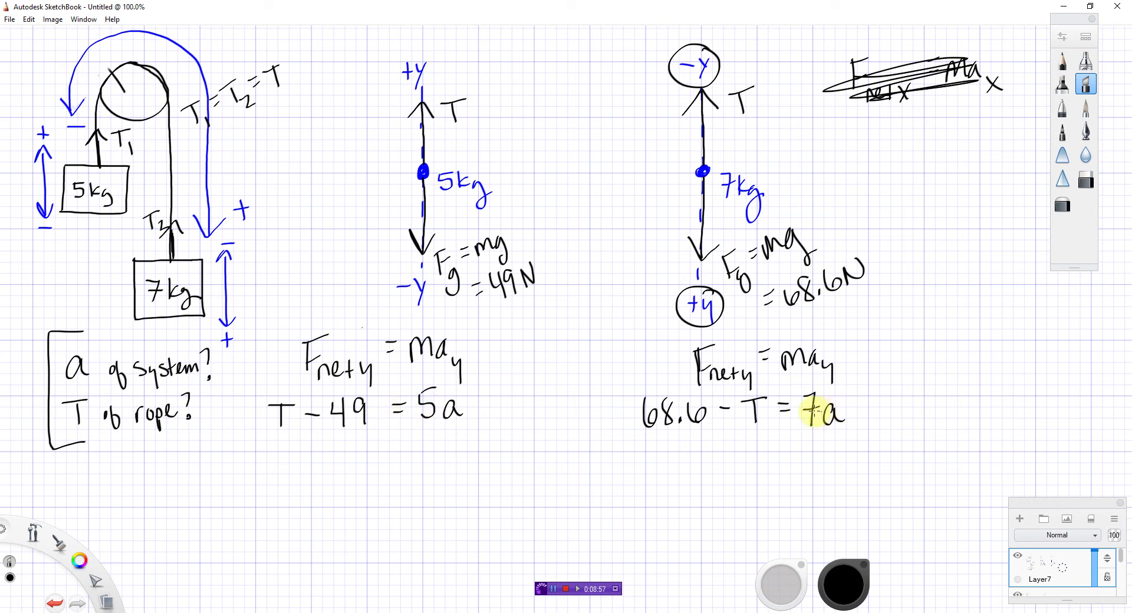
# Switch to red ink and draw rectangles around T − 49 = 5a and 68.6 − T = 7a.
pyautogui.moveTo(82, 561)
pyautogui.click(54, 532)
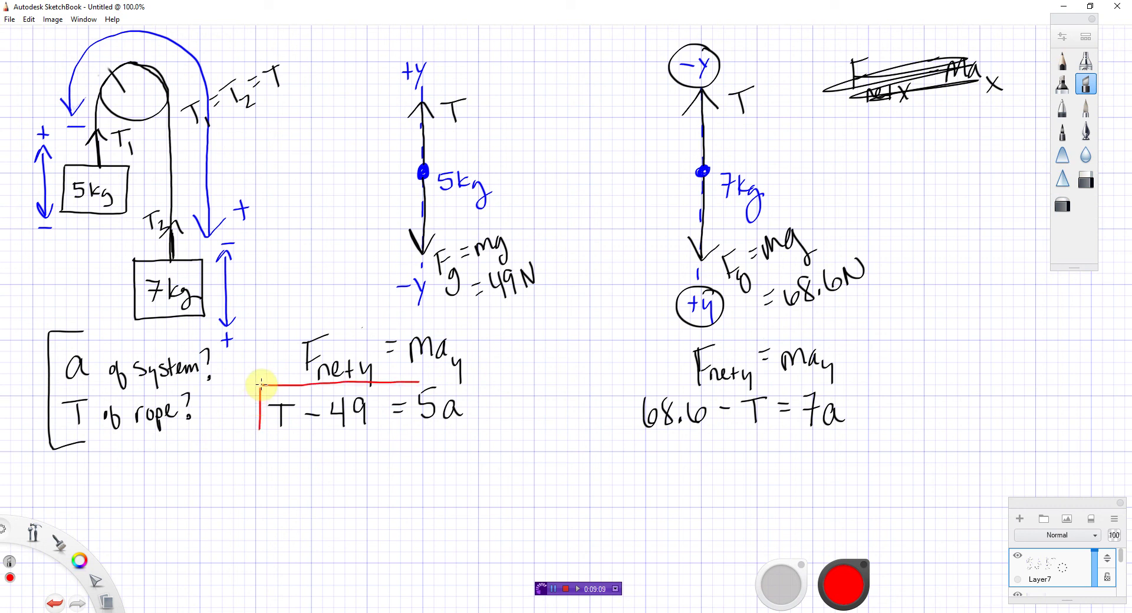
pyautogui.moveTo(270, 439); pyautogui.dragTo(250, 439)
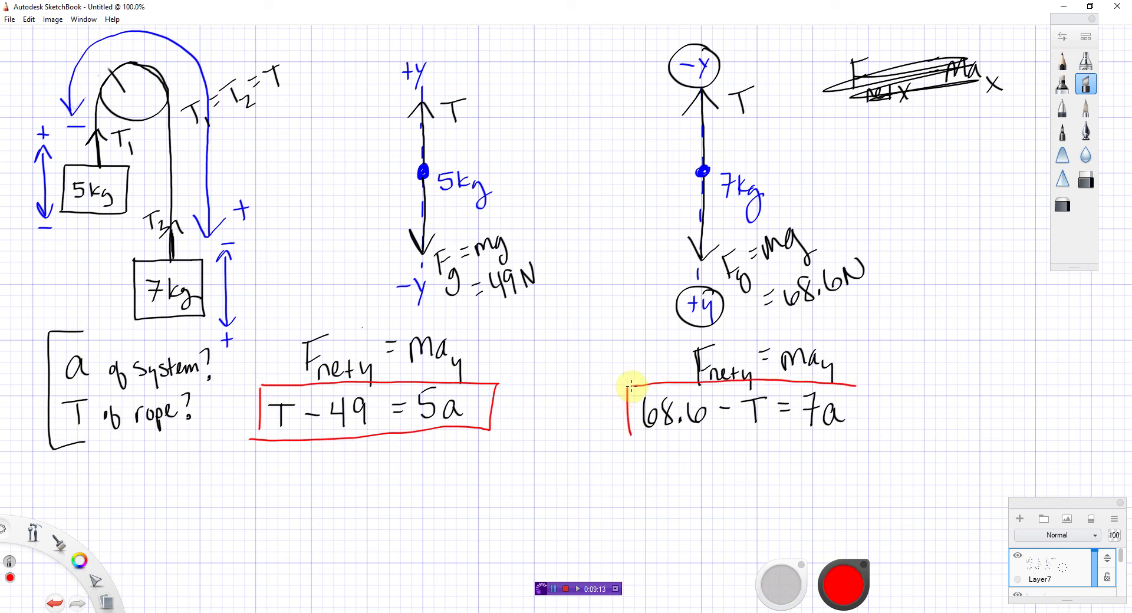
pyautogui.moveTo(635, 440); pyautogui.dragTo(624, 439)
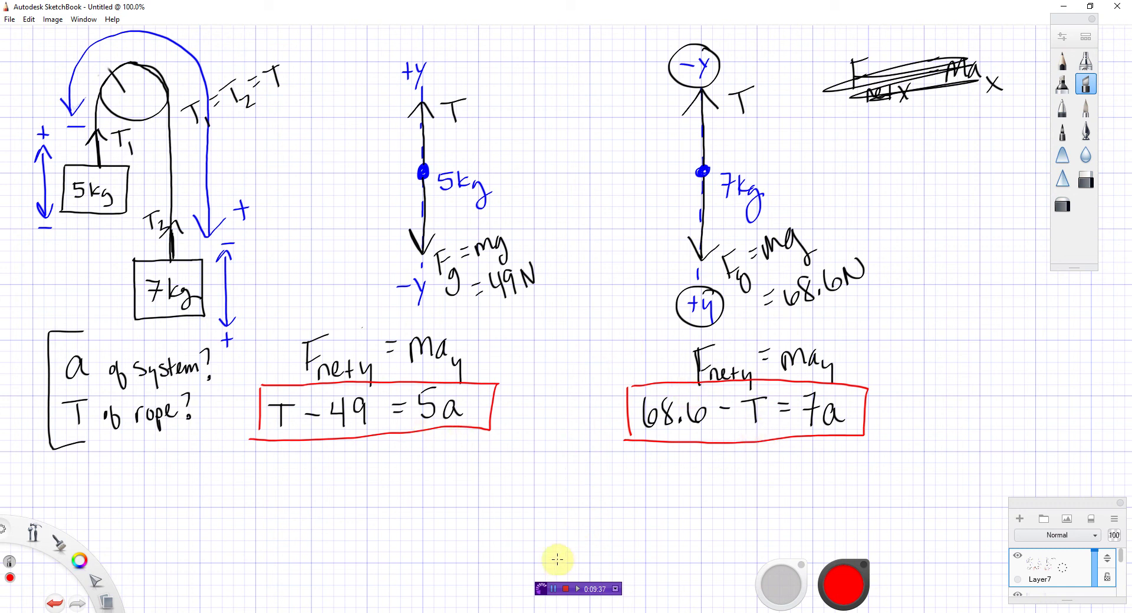
# Switch the ink back to black and write T = 5a + 49 below the left equation.
pyautogui.click(553, 589)
pyautogui.click(553, 588)
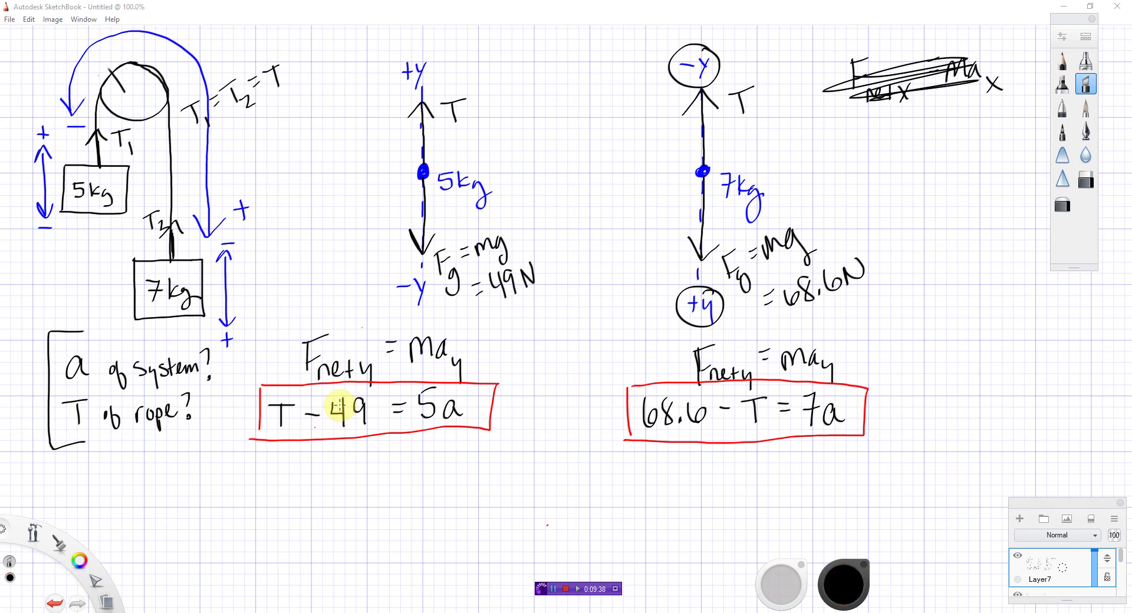
pyautogui.moveTo(281, 459)
pyautogui.mouseDown()
pyautogui.moveTo(282, 480)
pyautogui.moveTo(294, 456)
pyautogui.moveTo(335, 480)
pyautogui.mouseUp()
pyautogui.moveTo(339, 458)
pyautogui.mouseDown()
pyautogui.moveTo(375, 482)
pyautogui.moveTo(388, 475)
pyautogui.mouseUp()
pyautogui.moveTo(380, 467)
pyautogui.mouseDown()
pyautogui.moveTo(397, 454)
pyautogui.moveTo(418, 463)
pyautogui.mouseUp()
pyautogui.moveTo(414, 453)
pyautogui.mouseDown()
pyautogui.moveTo(413, 472)
pyautogui.moveTo(428, 471)
pyautogui.mouseUp()
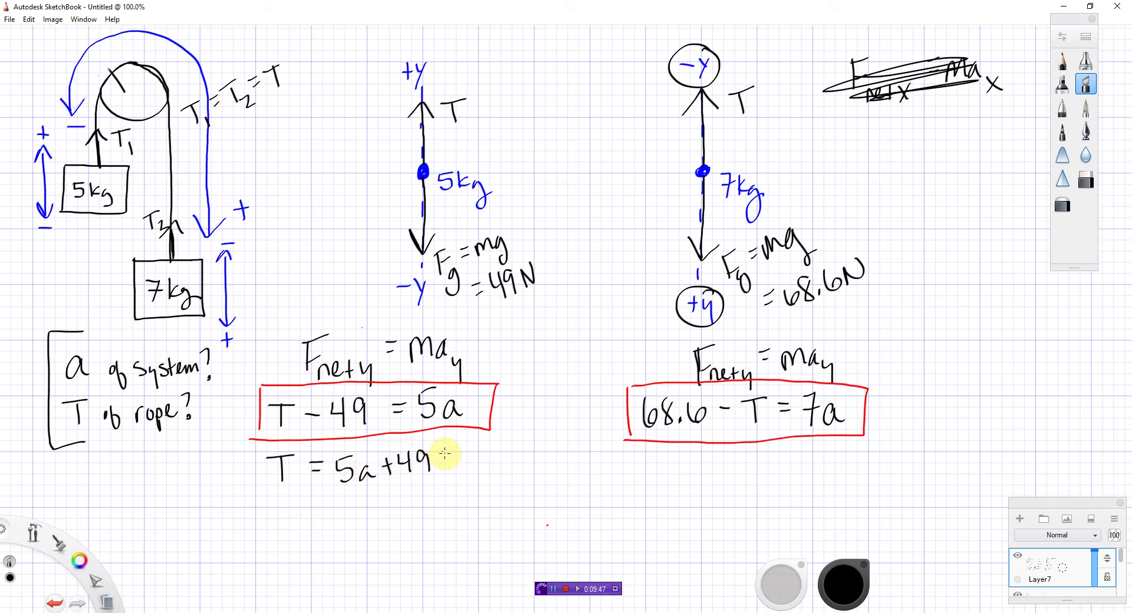
# Draw a substitution arrow and write 68.6 − (5a + 49) = 7a under the right box.
pyautogui.moveTo(628, 361); pyautogui.dragTo(601, 371)
pyautogui.moveTo(604, 457)
pyautogui.mouseDown()
pyautogui.moveTo(608, 471)
pyautogui.moveTo(628, 457)
pyautogui.moveTo(655, 472)
pyautogui.moveTo(699, 466)
pyautogui.moveTo(714, 487)
pyautogui.moveTo(742, 457)
pyautogui.mouseUp()
pyautogui.click(640, 475)
pyautogui.moveTo(756, 463)
pyautogui.mouseDown()
pyautogui.moveTo(758, 478)
pyautogui.moveTo(780, 463)
pyautogui.moveTo(768, 476)
pyautogui.moveTo(884, 469)
pyautogui.mouseUp()
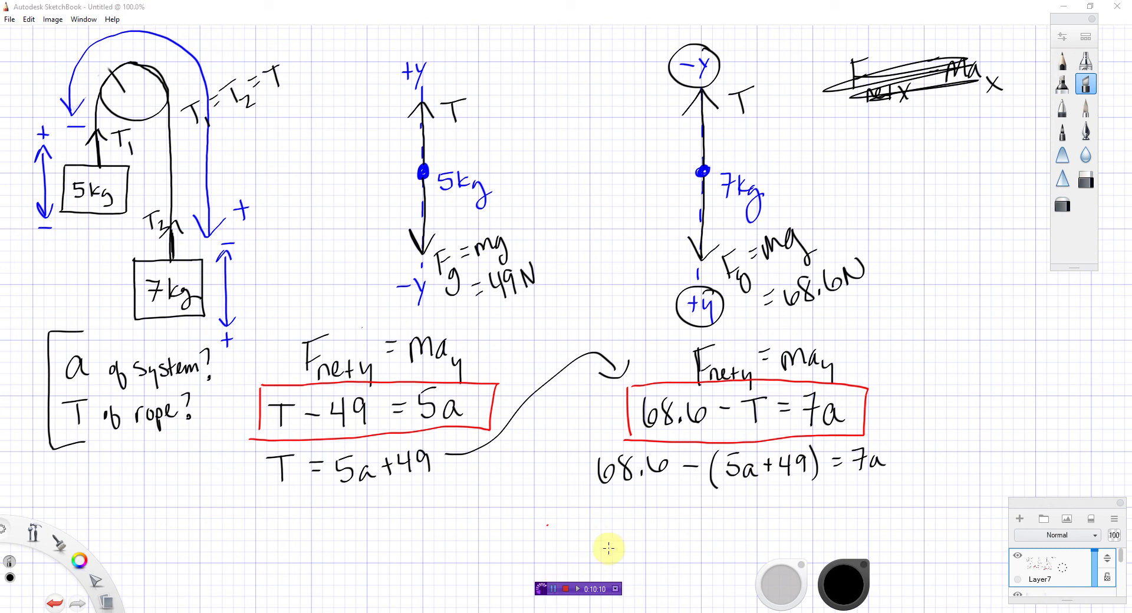
# Write the simplified equation 19.6 = 12a below the substitution.
pyautogui.moveTo(649, 497); pyautogui.dragTo(647, 519)
pyautogui.moveTo(661, 494); pyautogui.dragTo(688, 511)
pyautogui.click(669, 517)
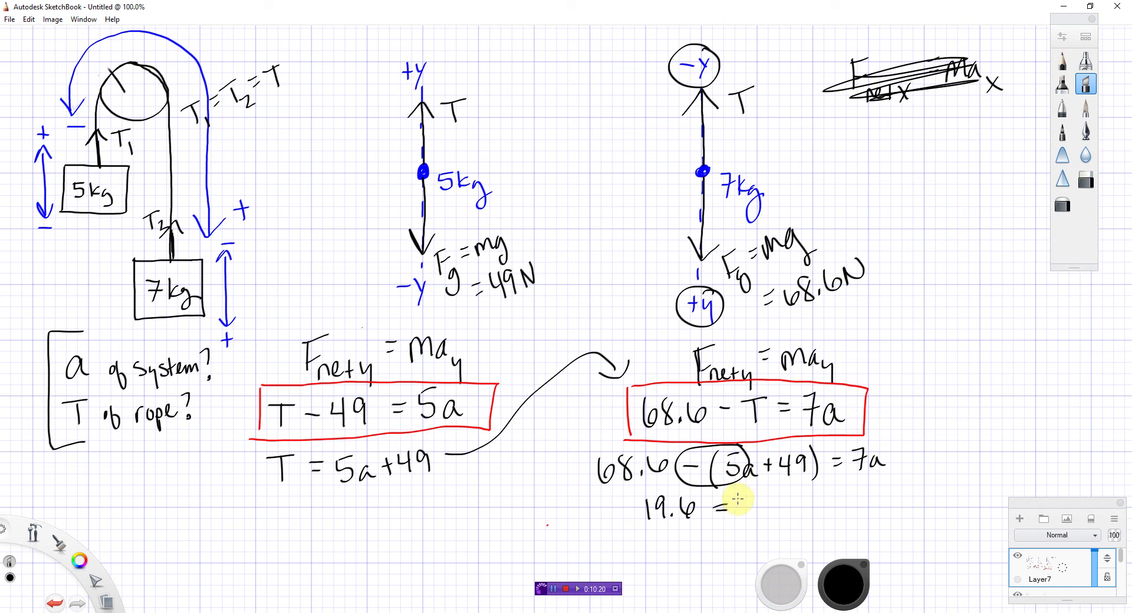
pyautogui.moveTo(750, 497); pyautogui.dragTo(790, 516)
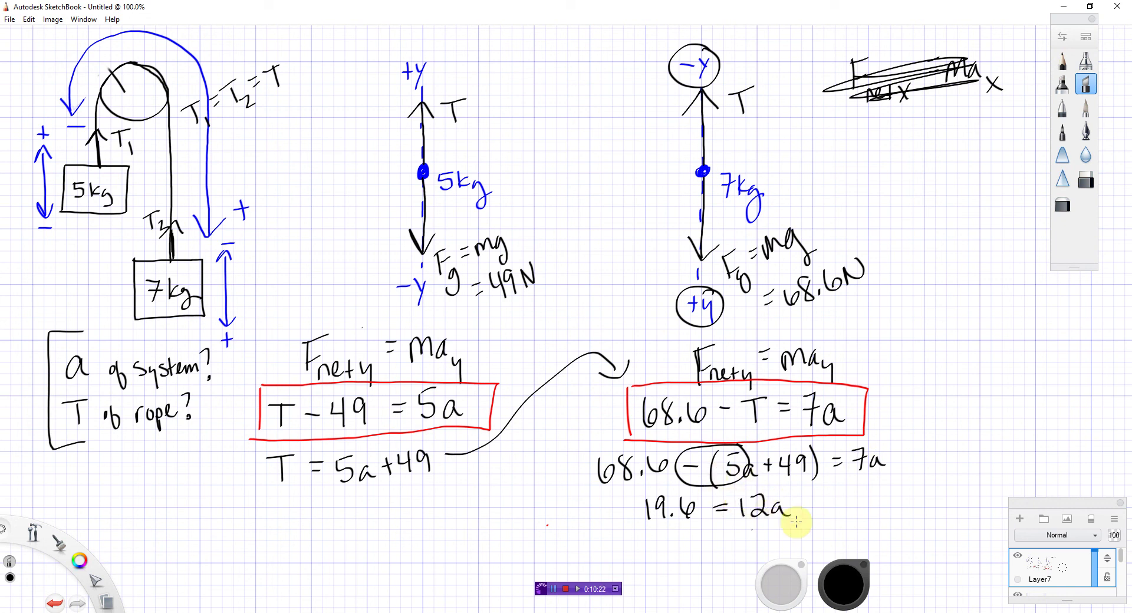
# Write a = 19.6/12 = +1.63 m/s² beside it.
pyautogui.moveTo(861, 501)
pyautogui.mouseDown()
pyautogui.moveTo(866, 517)
pyautogui.moveTo(881, 492)
pyautogui.mouseUp()
pyautogui.moveTo(873, 502); pyautogui.dragTo(931, 485)
pyautogui.click(921, 493)
pyautogui.moveTo(902, 506)
pyautogui.mouseDown()
pyautogui.moveTo(936, 499)
pyautogui.moveTo(939, 519)
pyautogui.mouseUp()
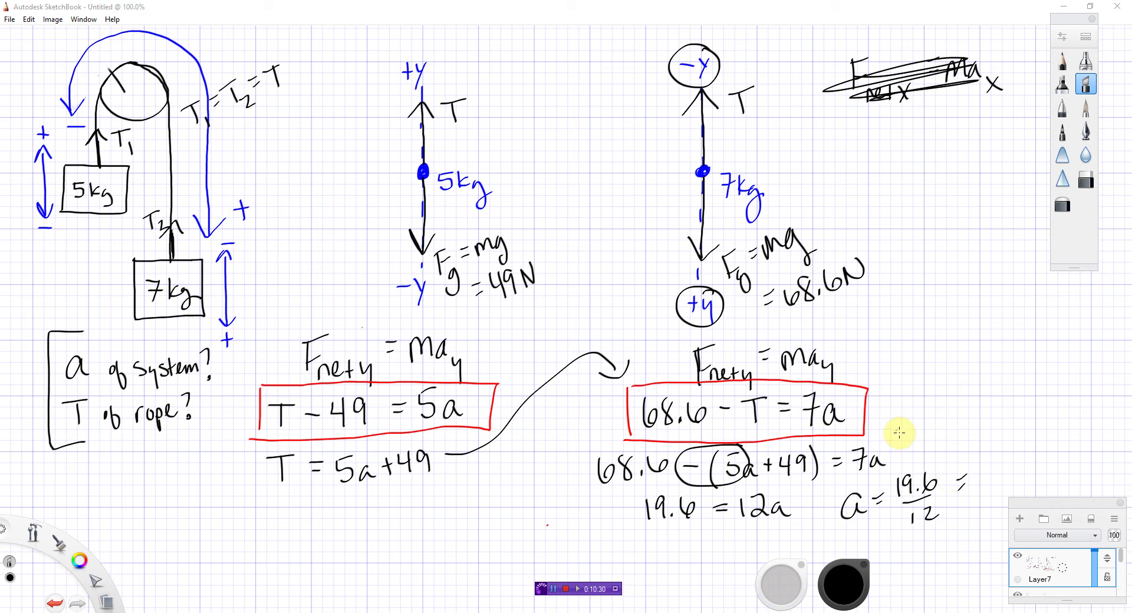
pyautogui.moveTo(981, 455)
pyautogui.mouseDown()
pyautogui.moveTo(980, 472)
pyautogui.moveTo(990, 464)
pyautogui.moveTo(1000, 477)
pyautogui.mouseUp()
pyautogui.click(1009, 473)
pyautogui.moveTo(1036, 443)
pyautogui.mouseDown()
pyautogui.moveTo(1029, 457)
pyautogui.moveTo(1080, 461)
pyautogui.mouseUp()
pyautogui.moveTo(1097, 441)
pyautogui.mouseDown()
pyautogui.moveTo(1090, 453)
pyautogui.moveTo(1108, 433)
pyautogui.mouseUp()
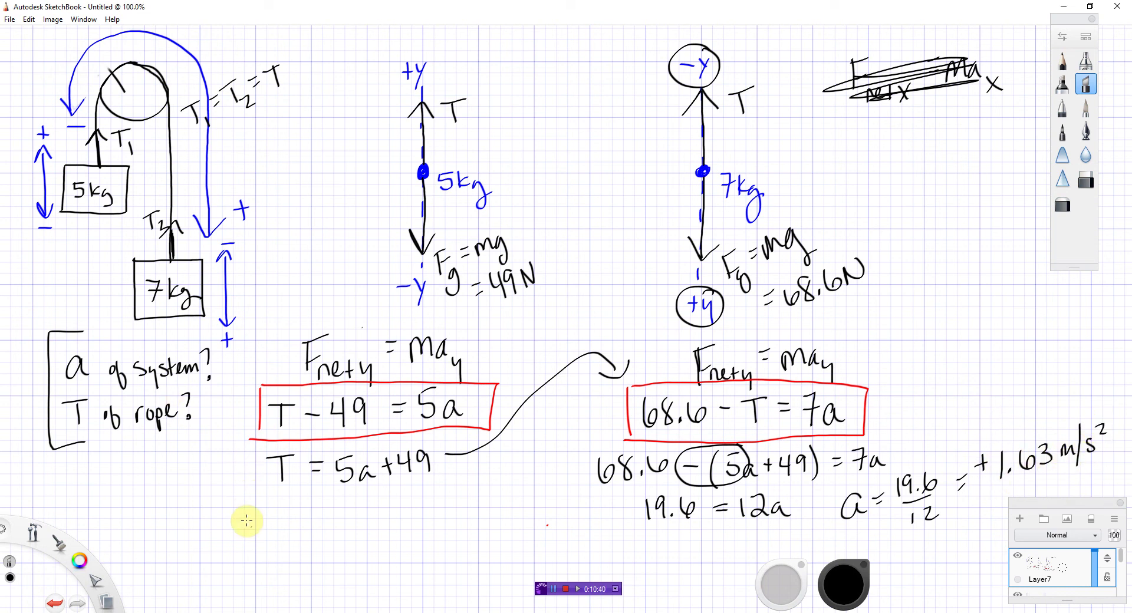
# Write the tension result T = 57.1 N below T = 5a + 49.
pyautogui.moveTo(227, 512); pyautogui.dragTo(259, 510)
pyautogui.moveTo(272, 516); pyautogui.dragTo(284, 523)
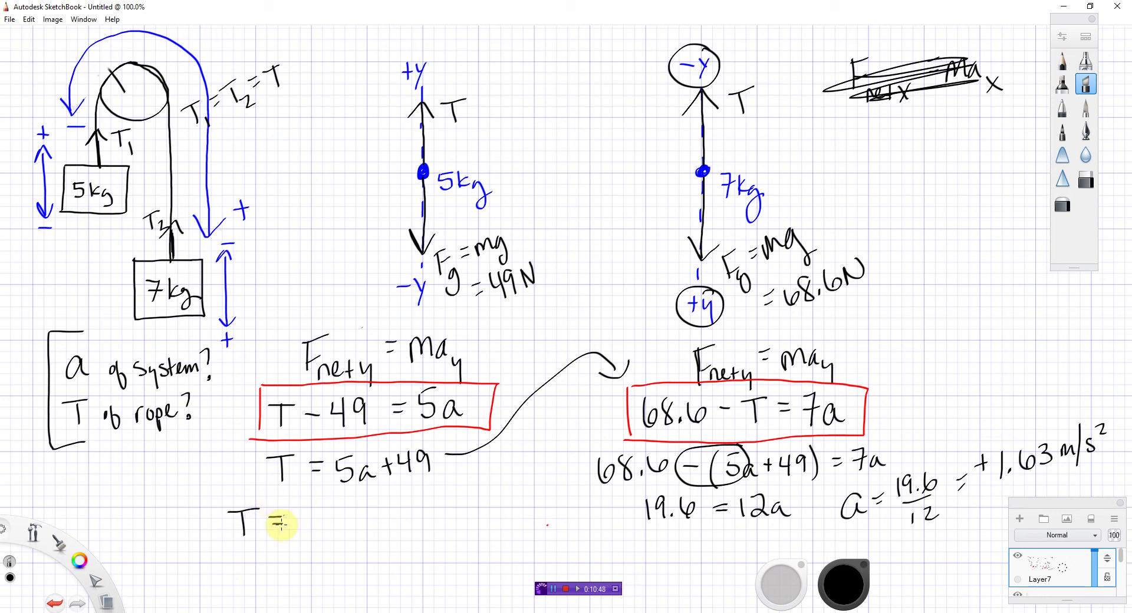
pyautogui.moveTo(295, 513)
pyautogui.mouseDown()
pyautogui.moveTo(302, 526)
pyautogui.moveTo(352, 528)
pyautogui.mouseUp()
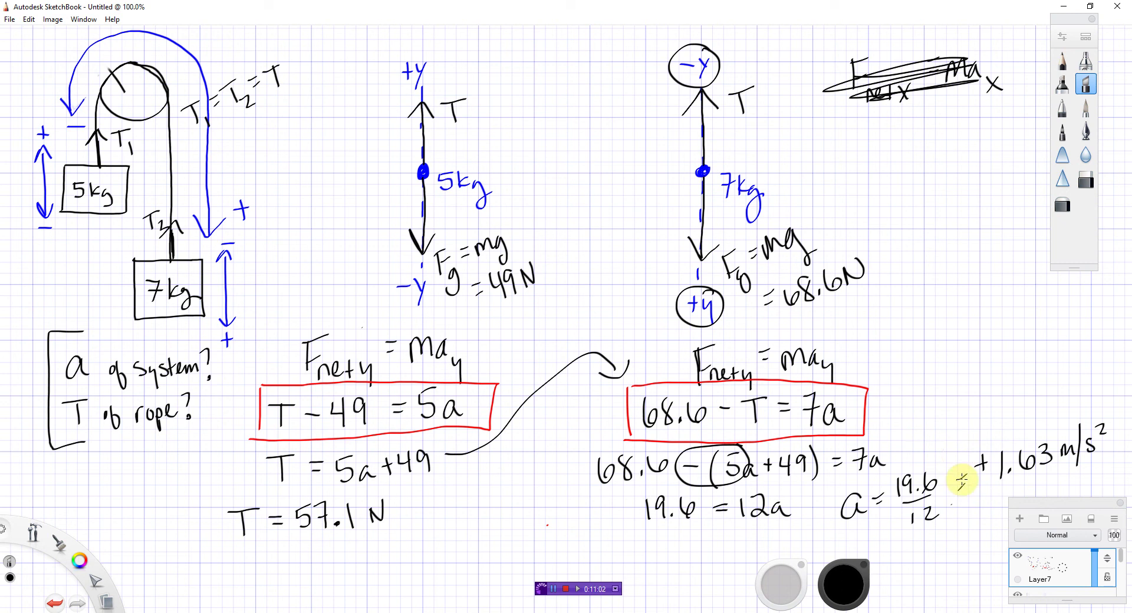
# Draw a box around the a = +1.63 m/s² answer.
pyautogui.moveTo(841, 479); pyautogui.dragTo(840, 542)
pyautogui.moveTo(841, 495); pyautogui.dragTo(1114, 399)
pyautogui.moveTo(833, 529); pyautogui.dragTo(1009, 490)
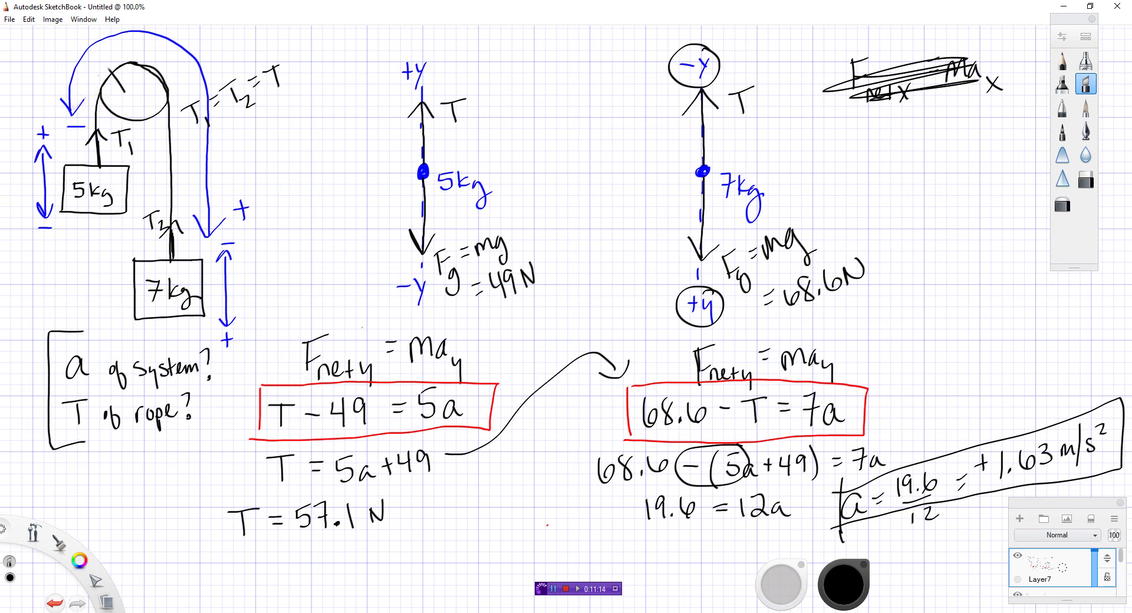
# In green, trace the rope path over the pulley and check off the +1.63 m/s² answer.
pyautogui.moveTo(78, 564)
pyautogui.click(41, 560)
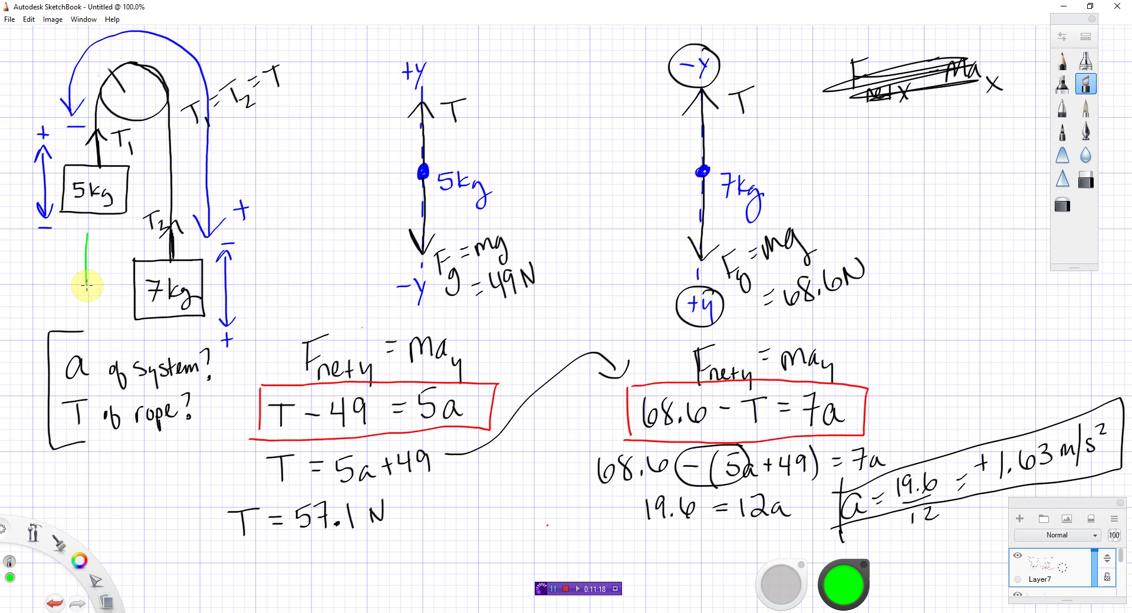
pyautogui.moveTo(173, 53); pyautogui.dragTo(218, 296)
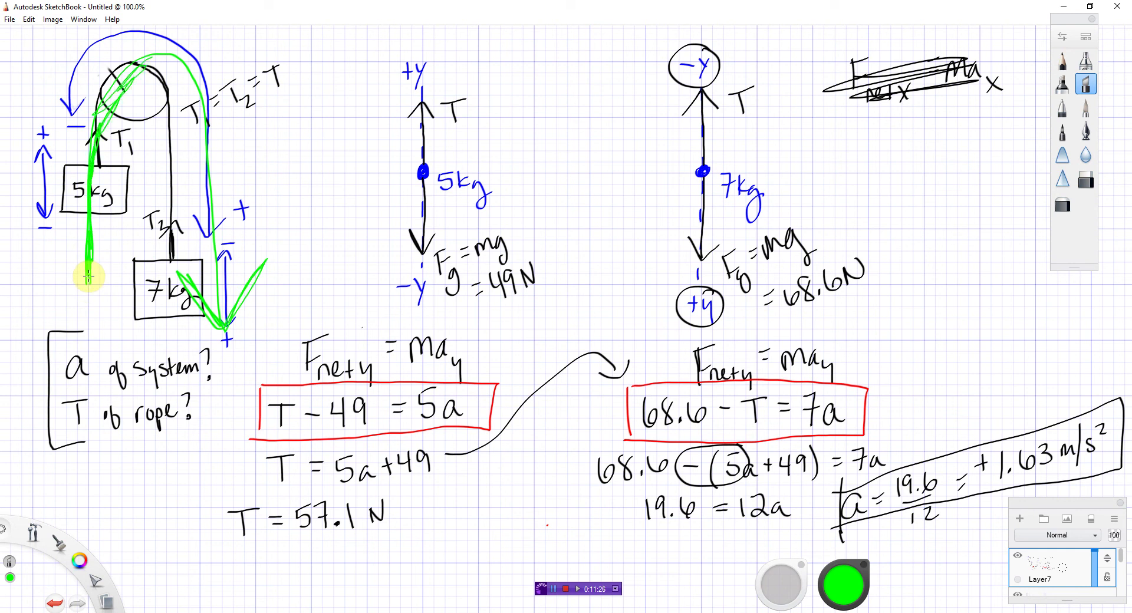
pyautogui.moveTo(196, 118); pyautogui.dragTo(197, 125)
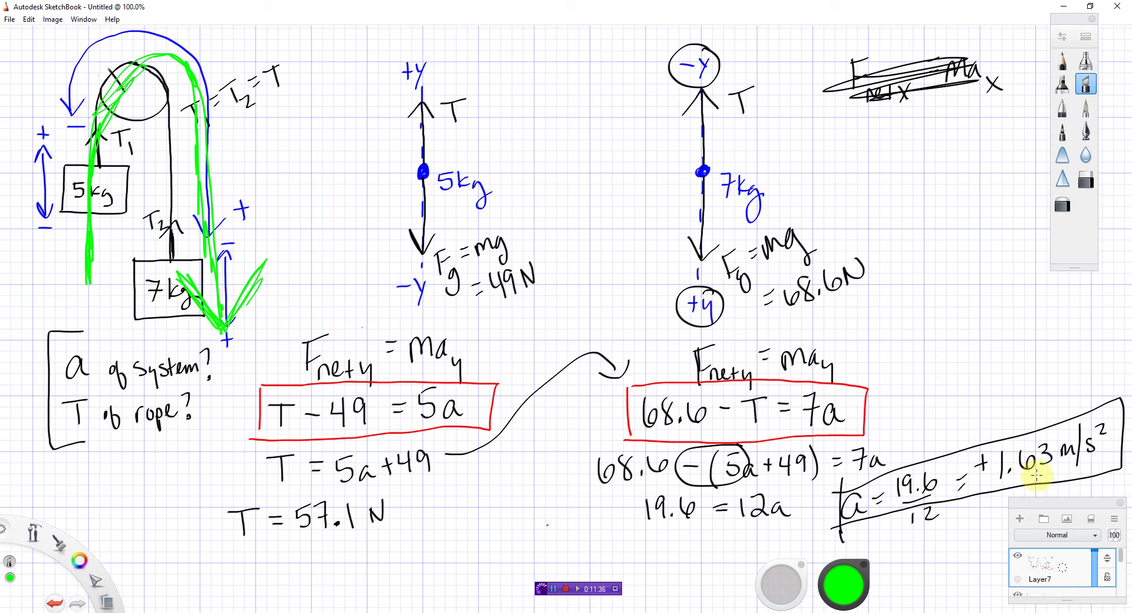
pyautogui.moveTo(980, 439); pyautogui.dragTo(1006, 424)
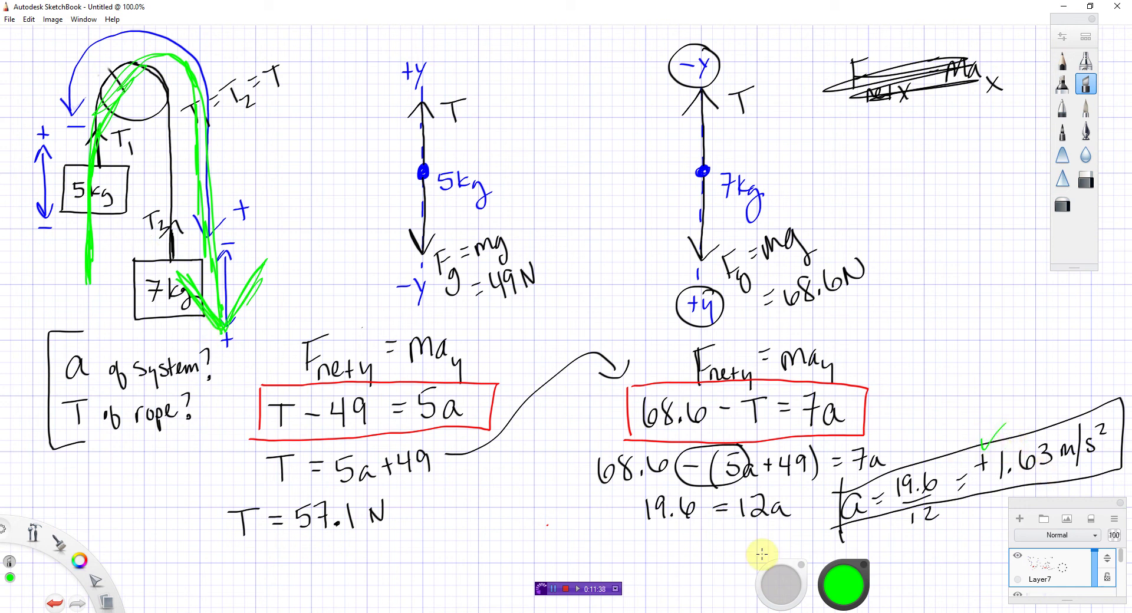